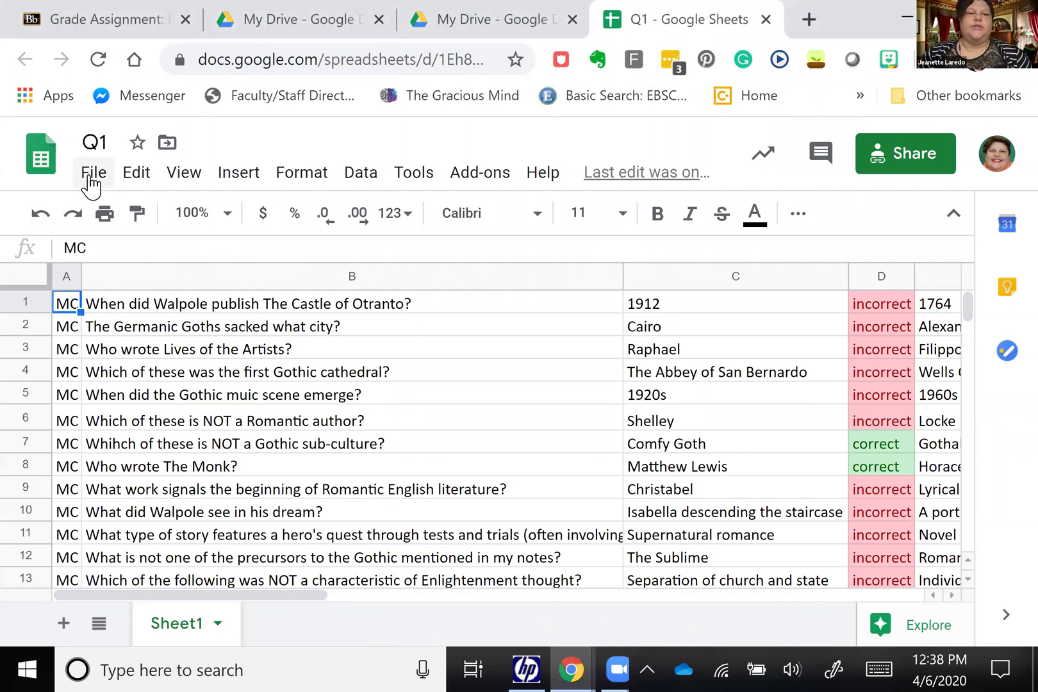
Download the Q1 sheet as Microsoft Excel (.xlsx) and open Q1 (2).xlsx in Excel
left_click(91, 174)
mouse_move(181, 433)
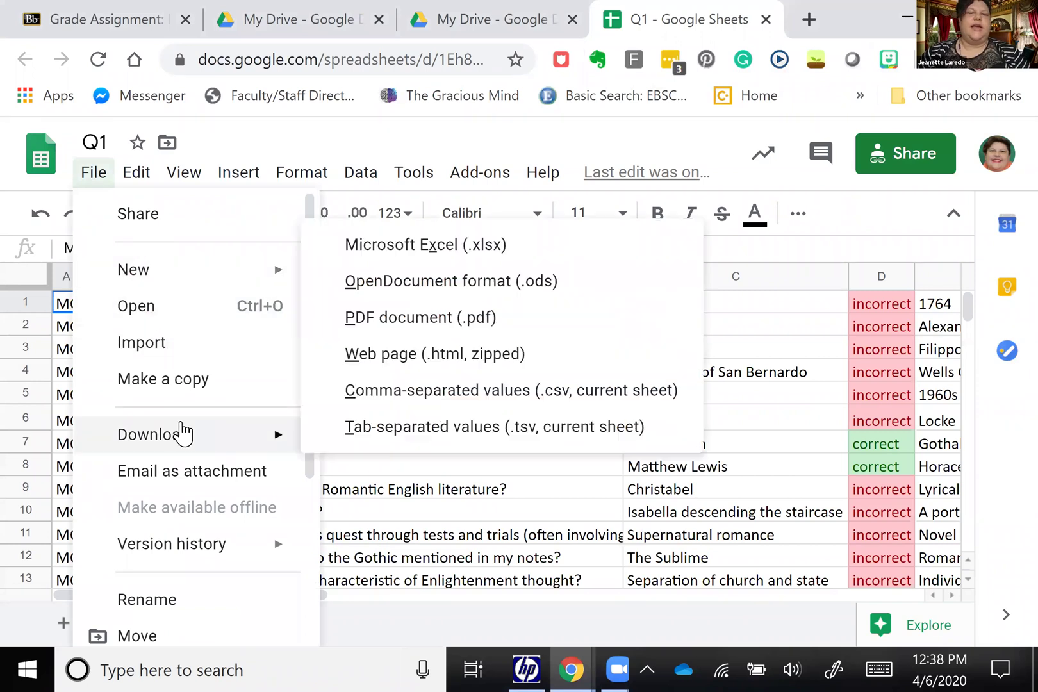
left_click(466, 250)
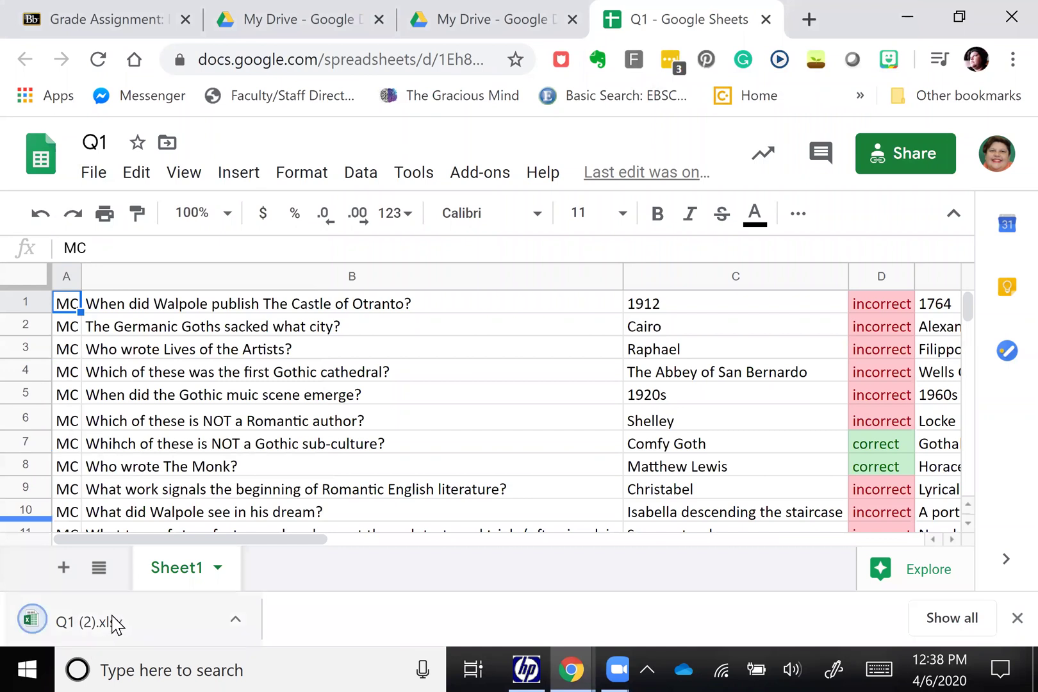
left_click(113, 621)
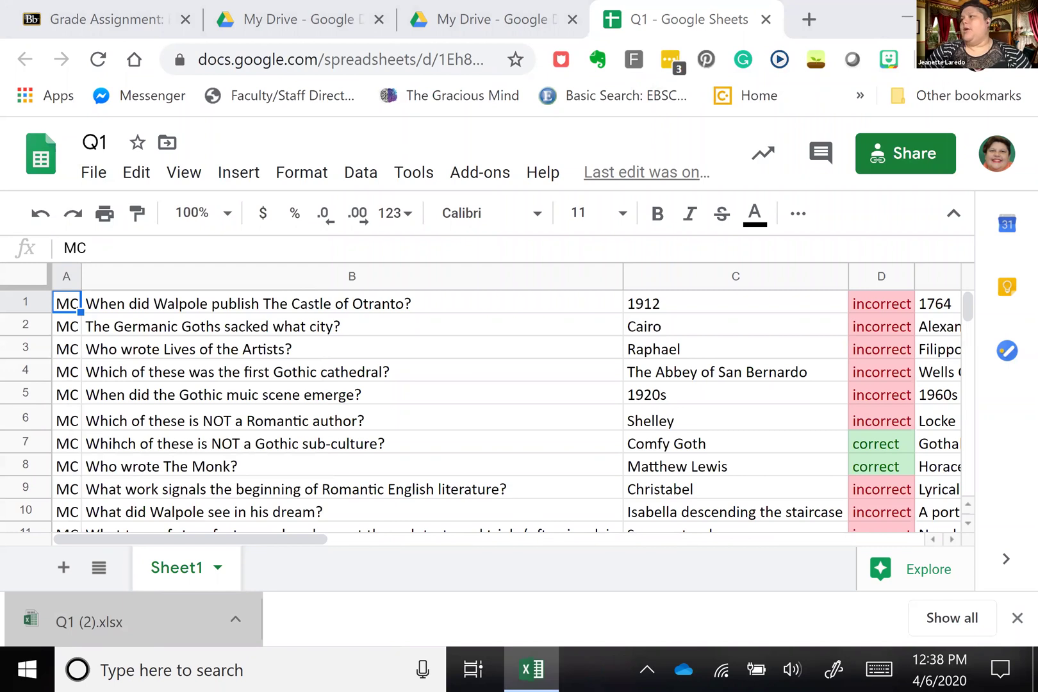
Enable editing, then check row 1's question type, question text, first answer and its flag
left_click(531, 99)
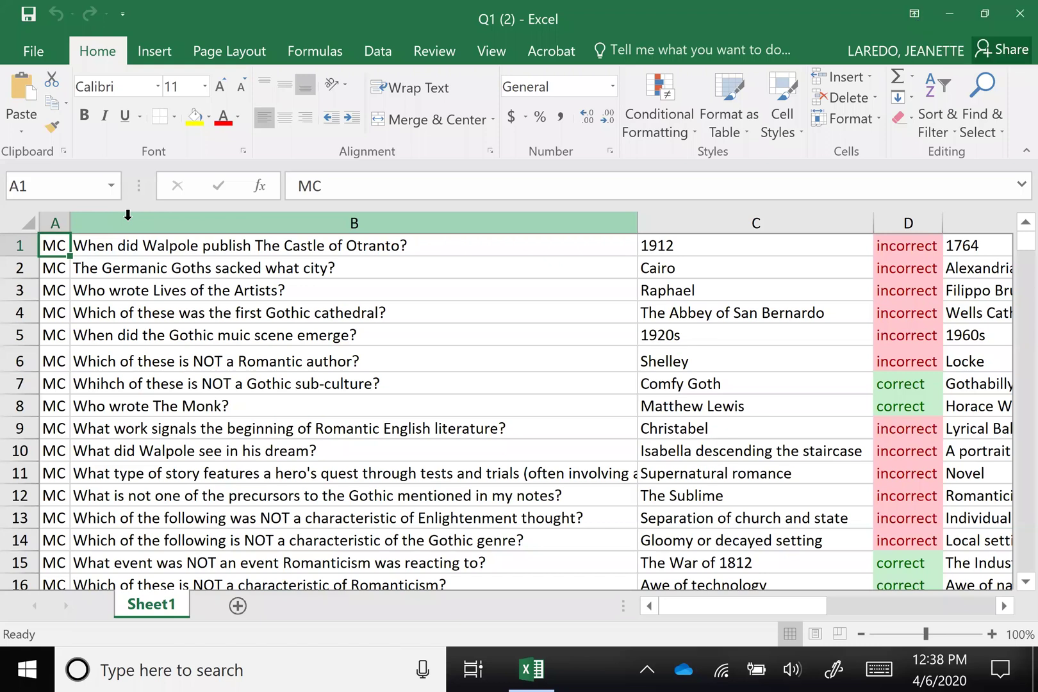
left_click(270, 244)
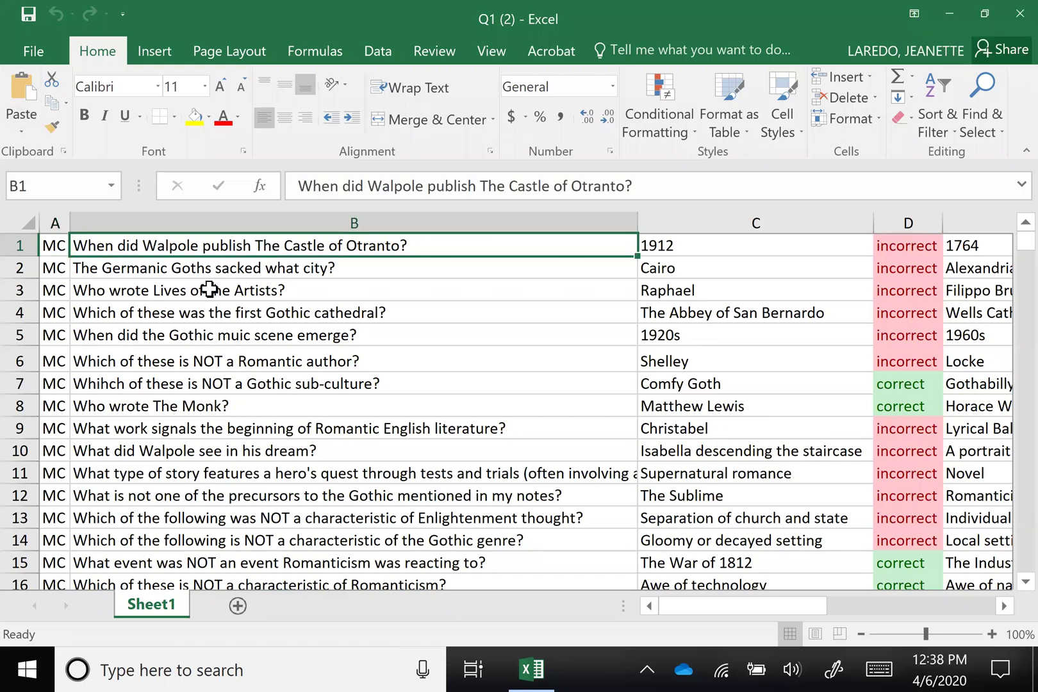
left_click(53, 241)
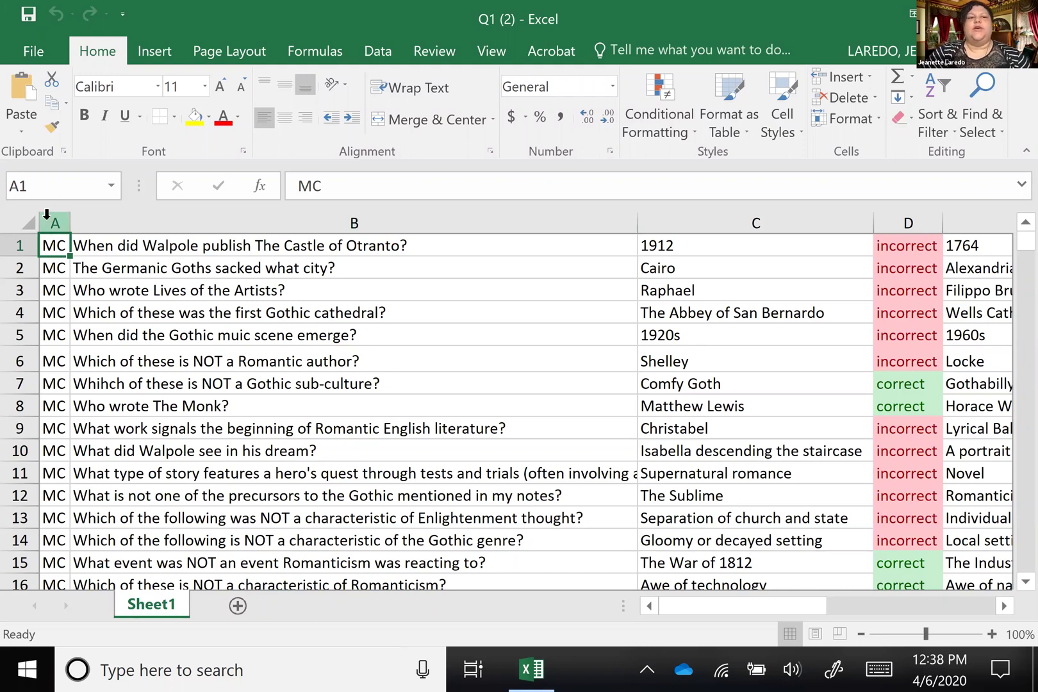
key("Right")
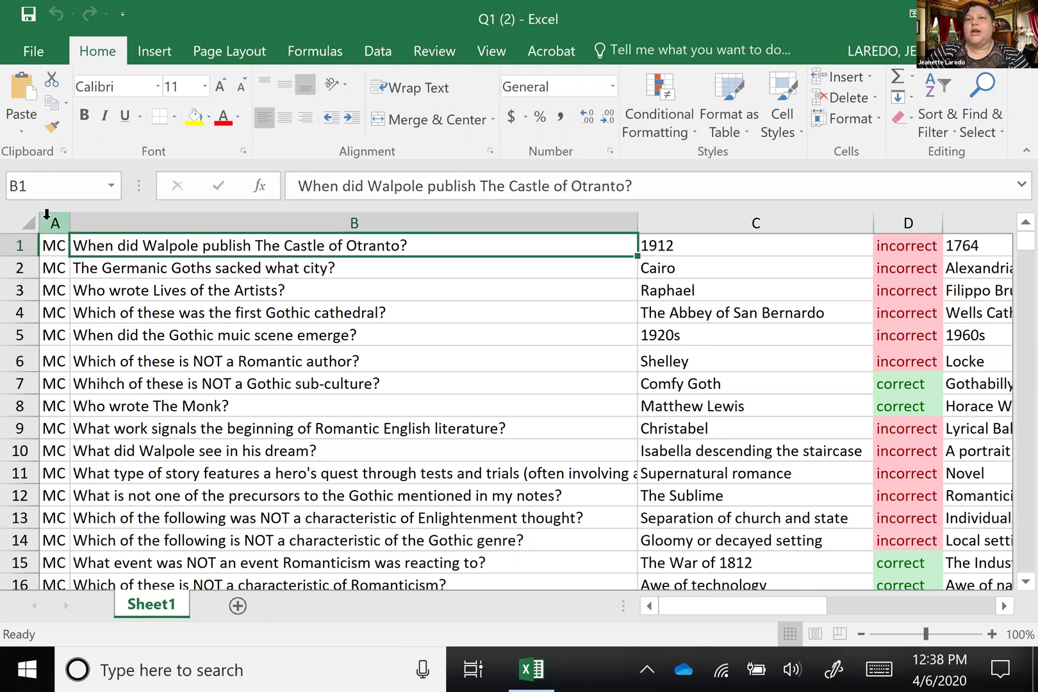
key("Right")
key("Right")
key("Right")
key("Right")
key("Right")
key("Right")
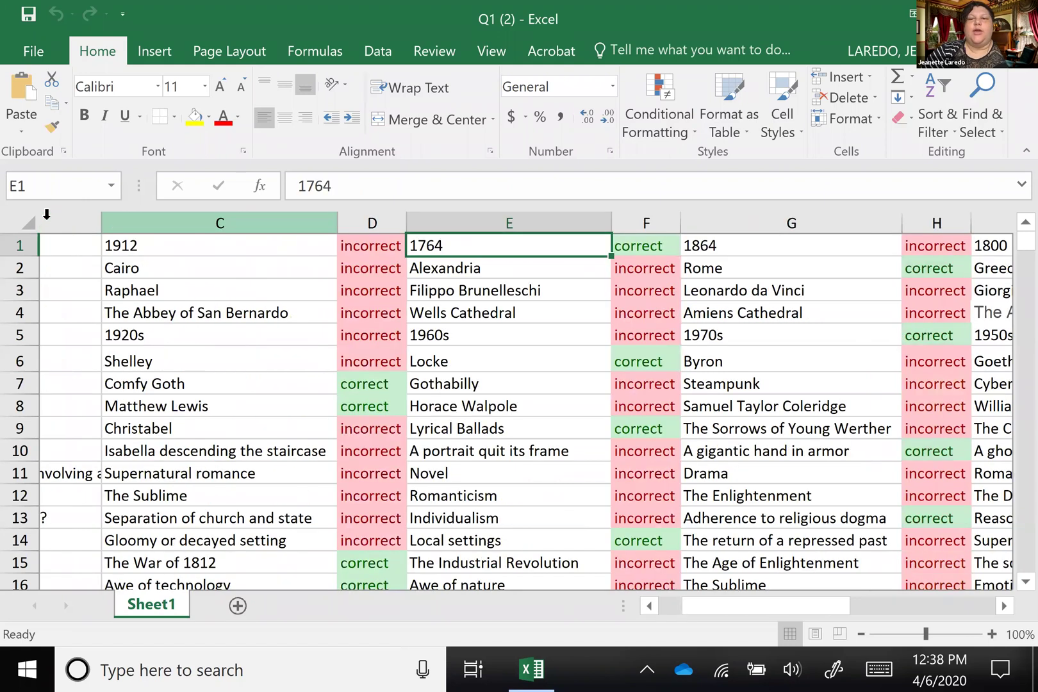
key("Right")
key("Right")
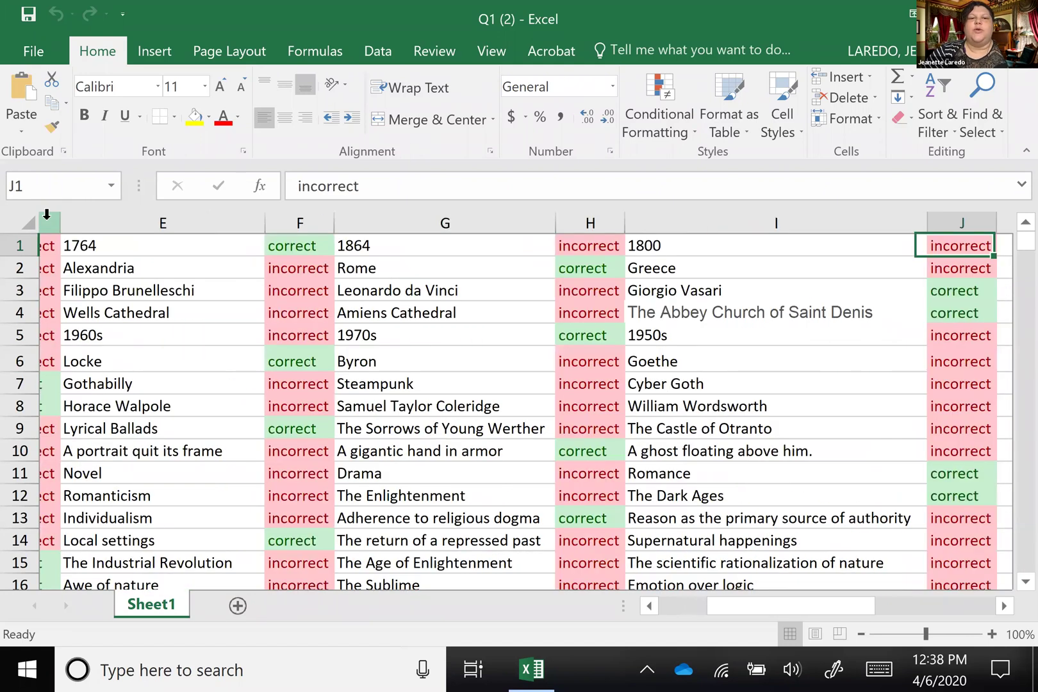
Review the remaining answer columns, then scroll down to check the questions through row 27
key("Left")
key("Left")
key("Left")
key("Left")
key("Left")
key("Left")
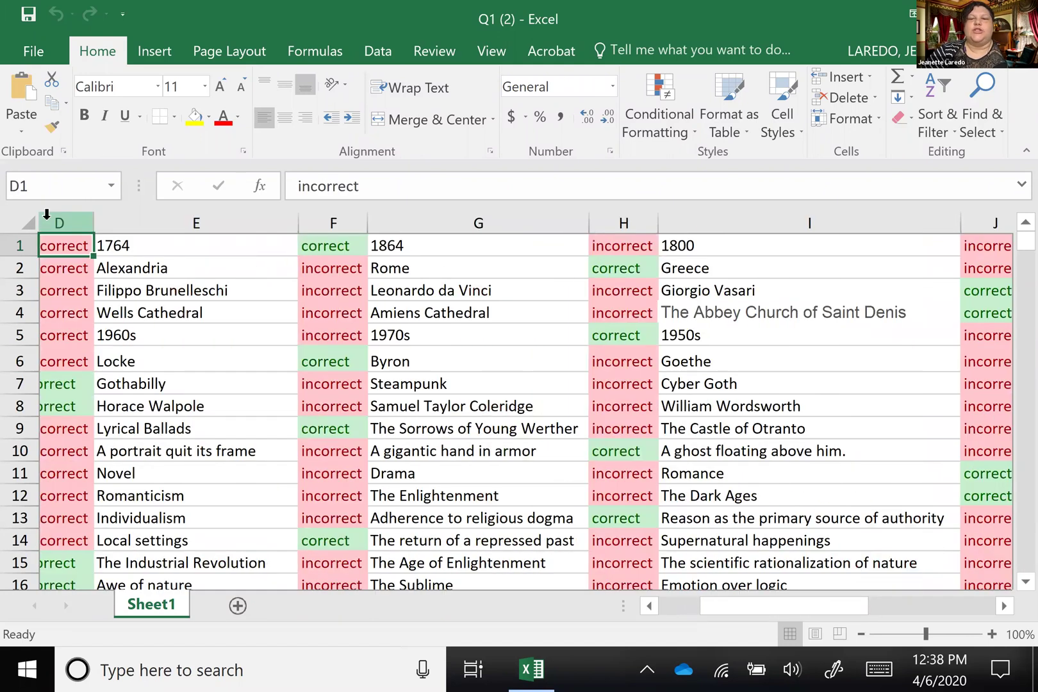
key("Left")
key("Right")
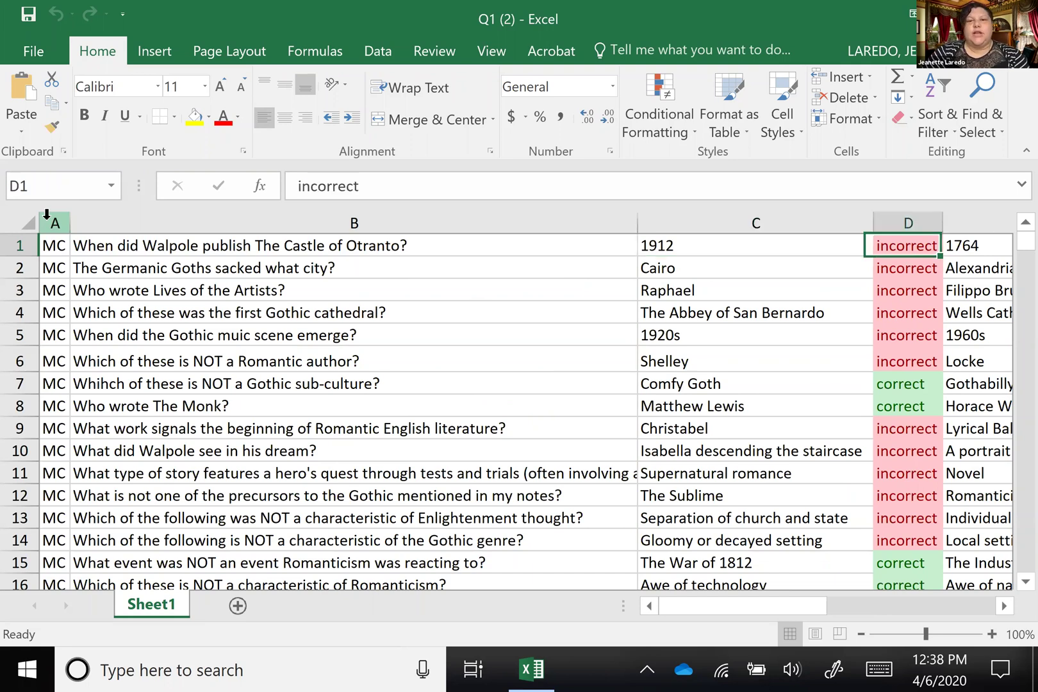
key("Right")
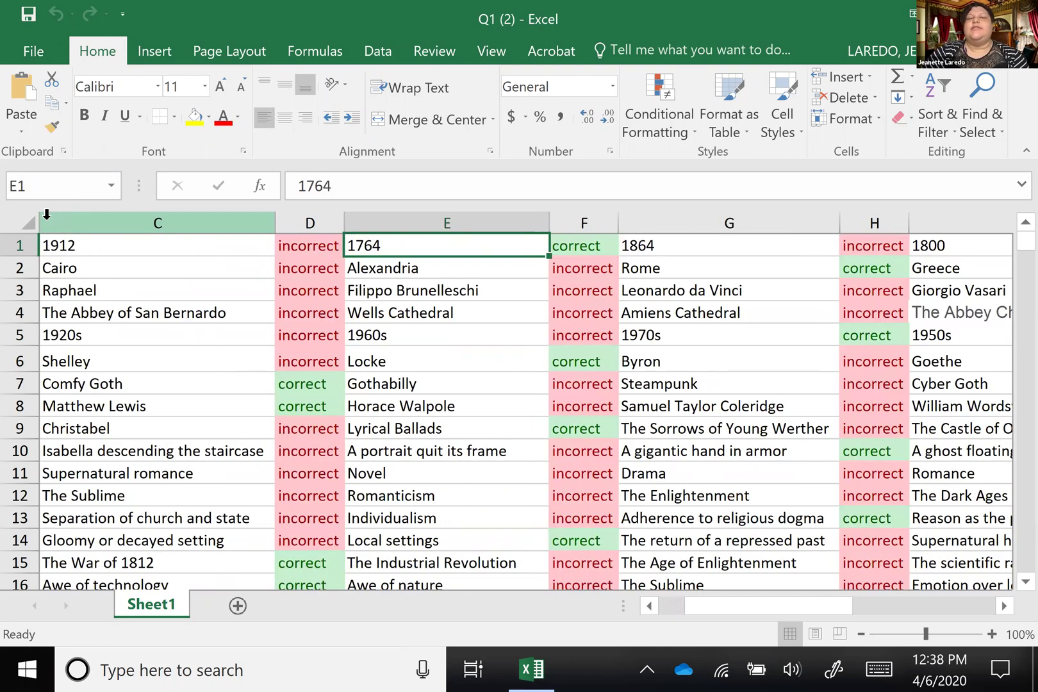
key("Down")
key("Down")
key("Up")
key("Up")
scroll(505, 452, "down", 5)
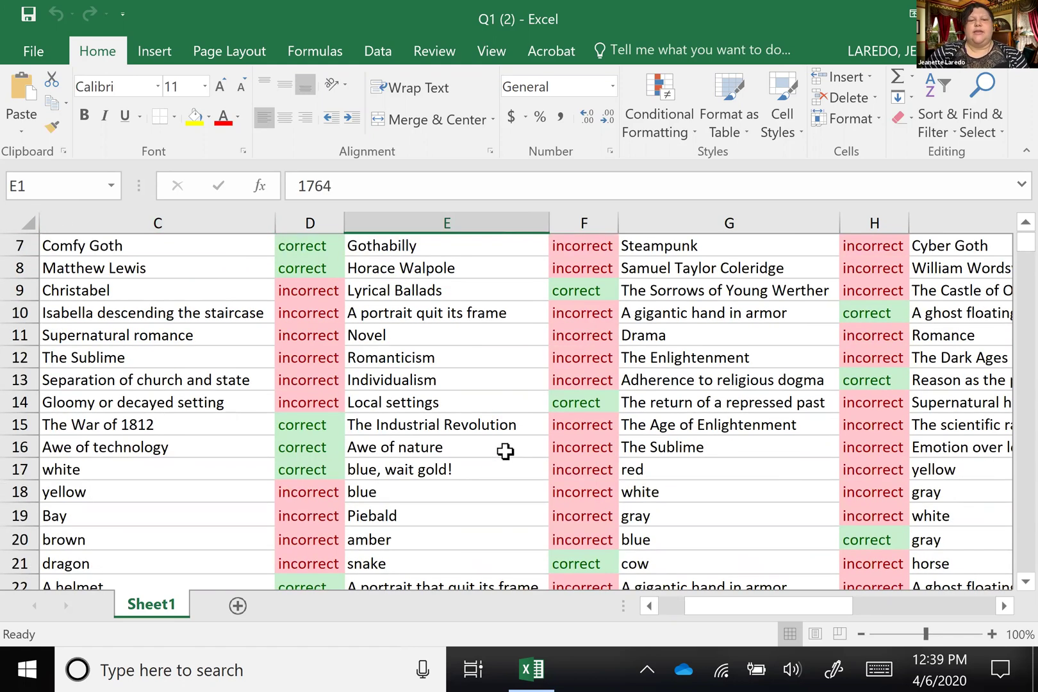
scroll(540, 349, "down", 1)
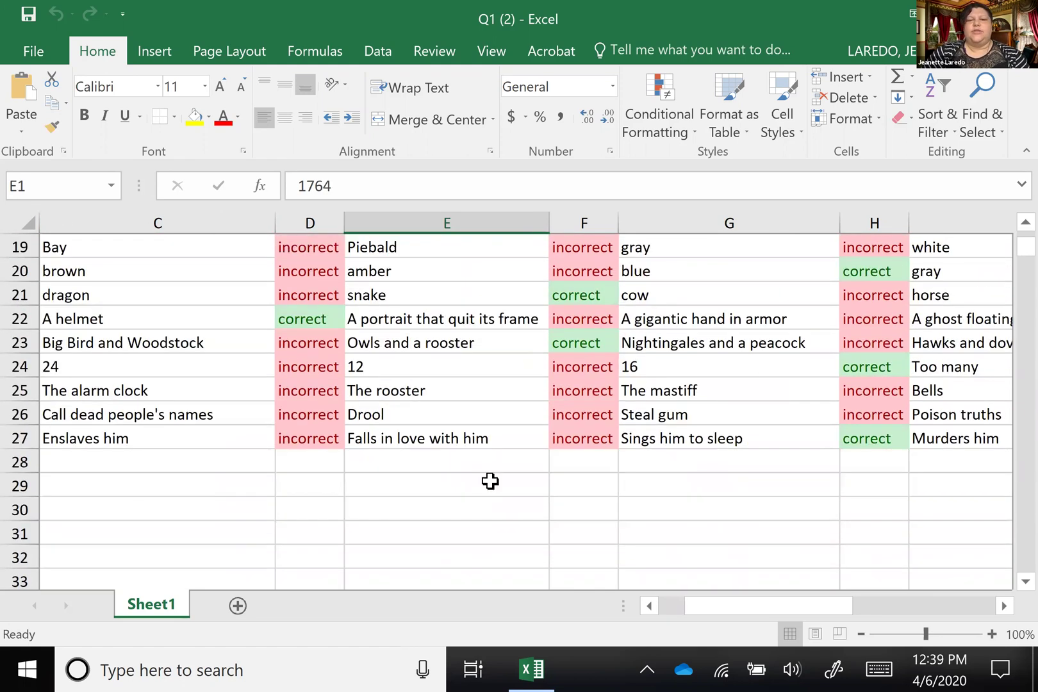
Set Save As to the Desktop with file type Text (Tab delimited), named Q1 (2)
left_click(48, 55)
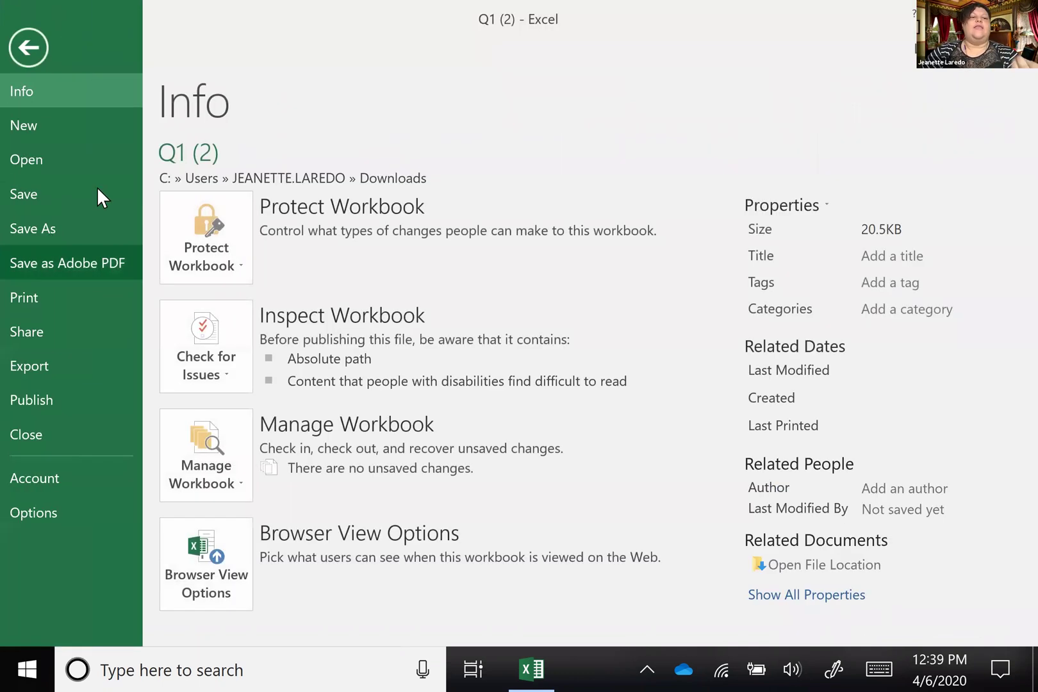
left_click(52, 220)
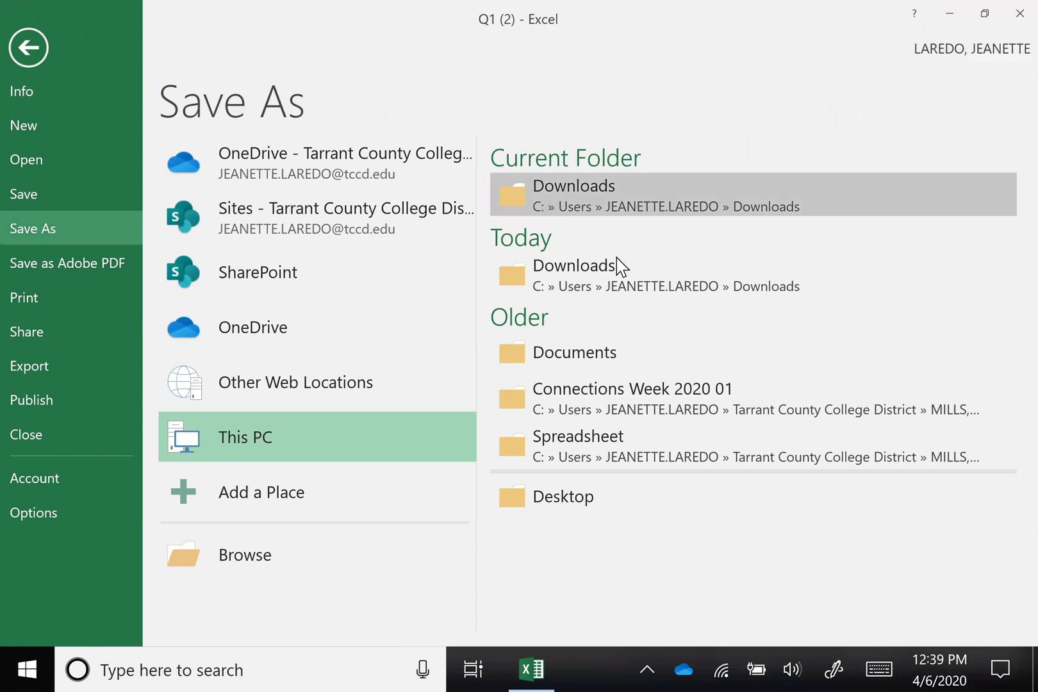
left_click(584, 497)
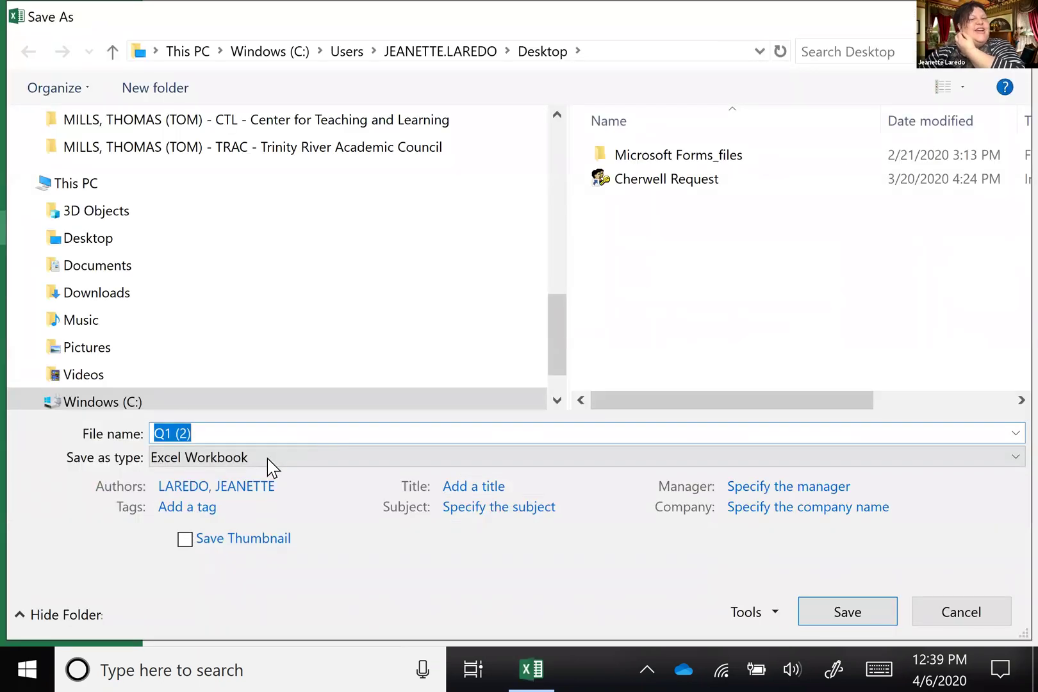
left_click(262, 452)
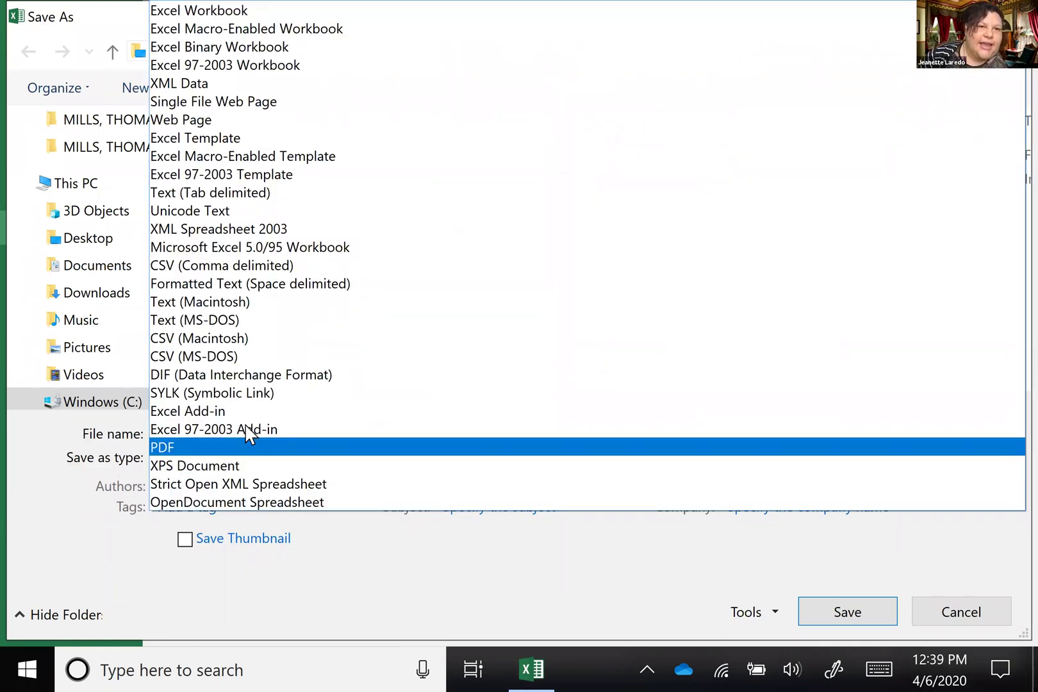
left_click(198, 193)
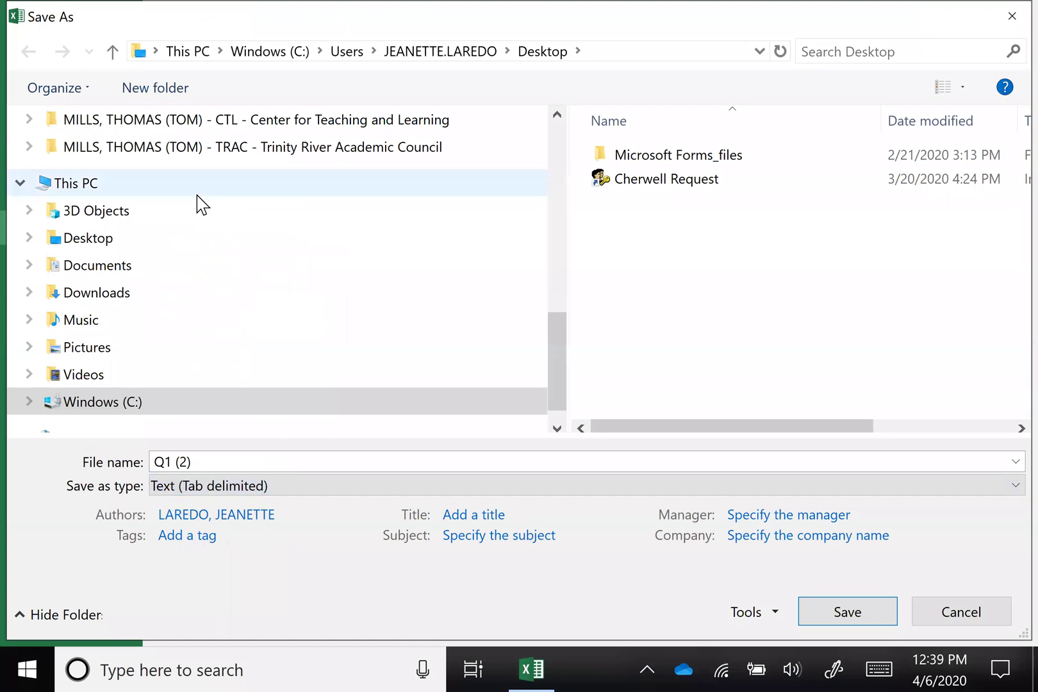
Save Q1 (2).txt as tab-delimited, close Excel without saving, and return to Blackboard
left_click(847, 613)
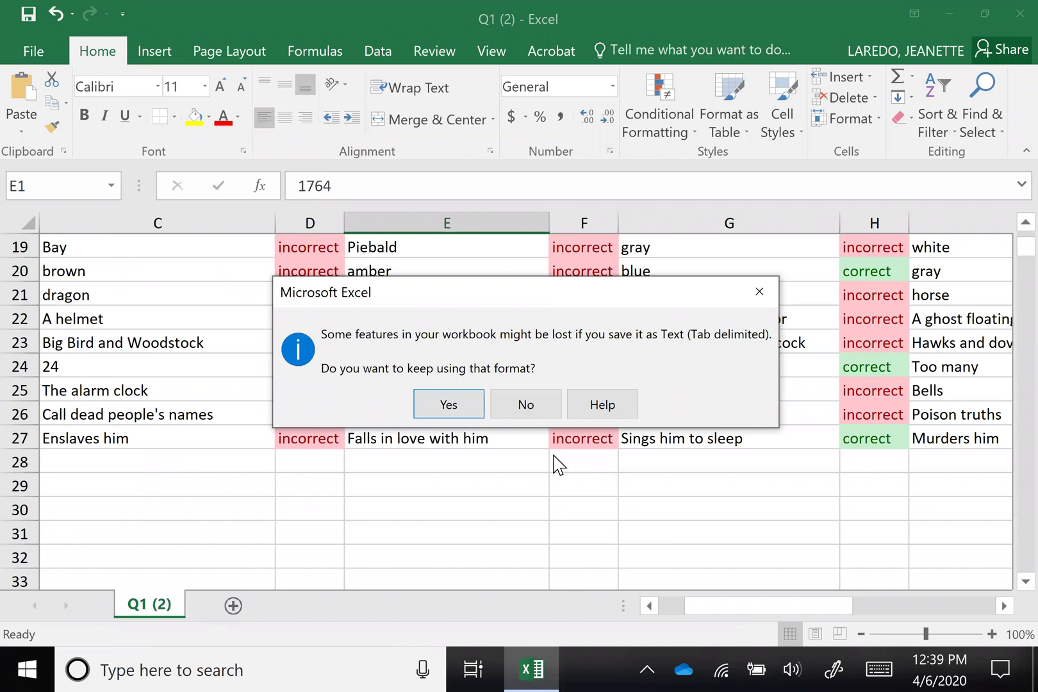
left_click(441, 412)
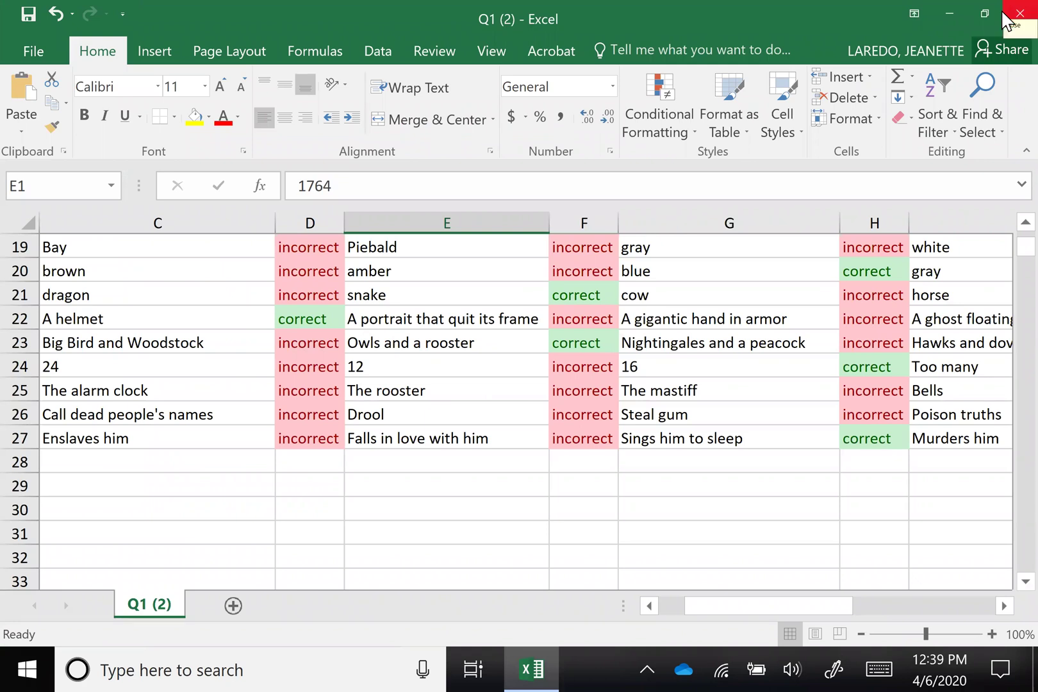
left_click(1001, 10)
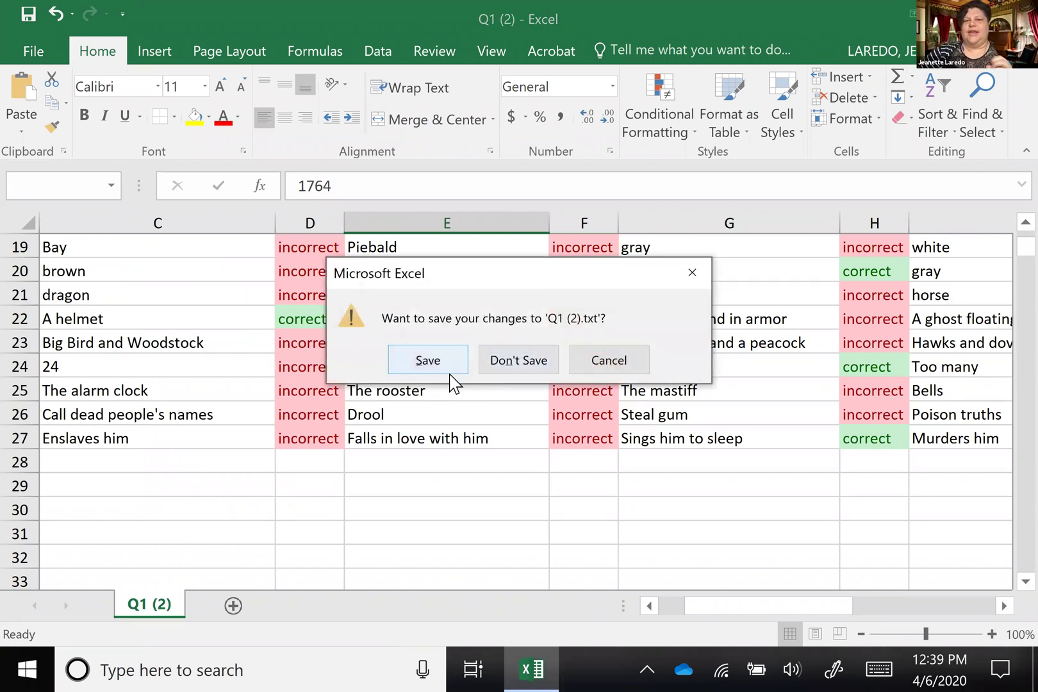
left_click(520, 363)
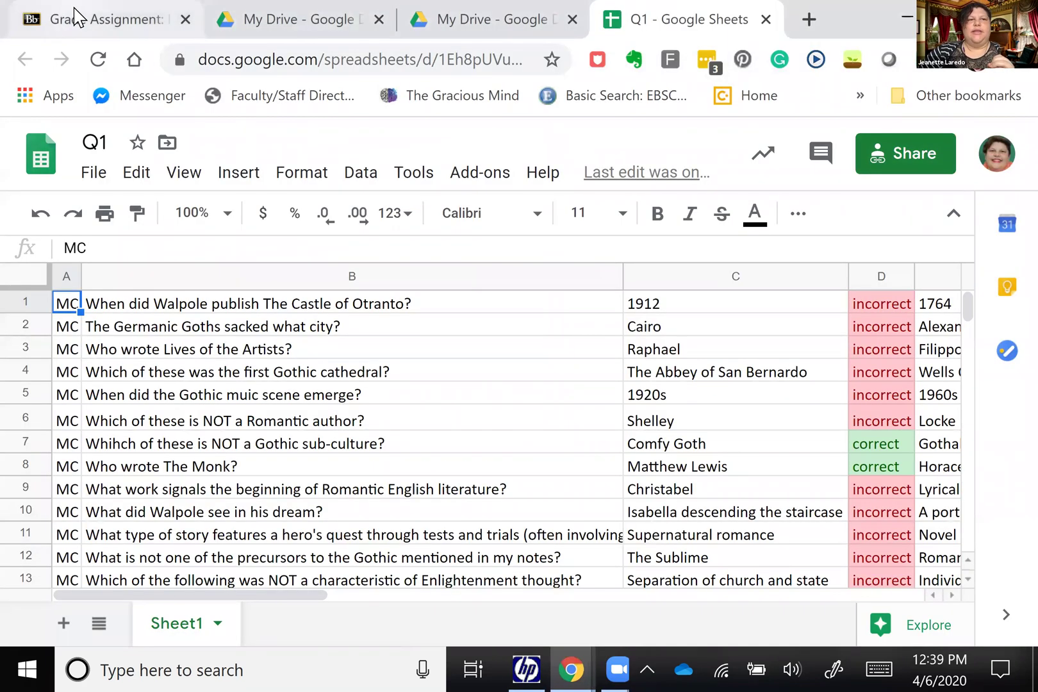
left_click(73, 17)
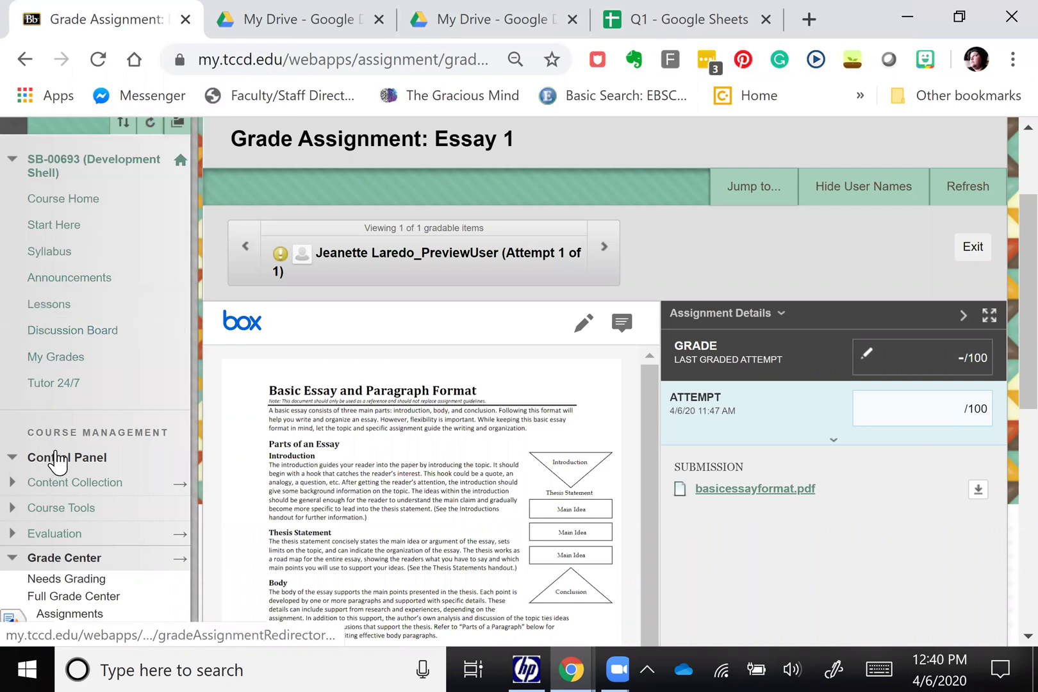
Expand Course Tools in the Control Panel and go to Tests, Surveys, and Pools
scroll(54, 456, "down", 3)
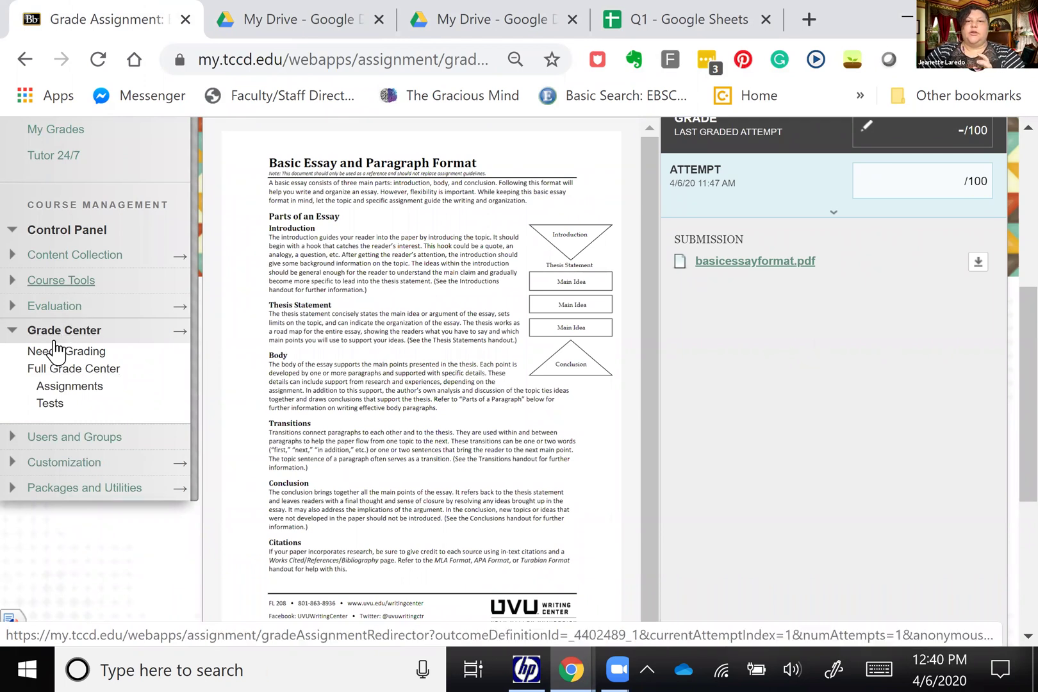
left_click(74, 285)
scroll(70, 419, "down", 2)
scroll(36, 513, "down", 2)
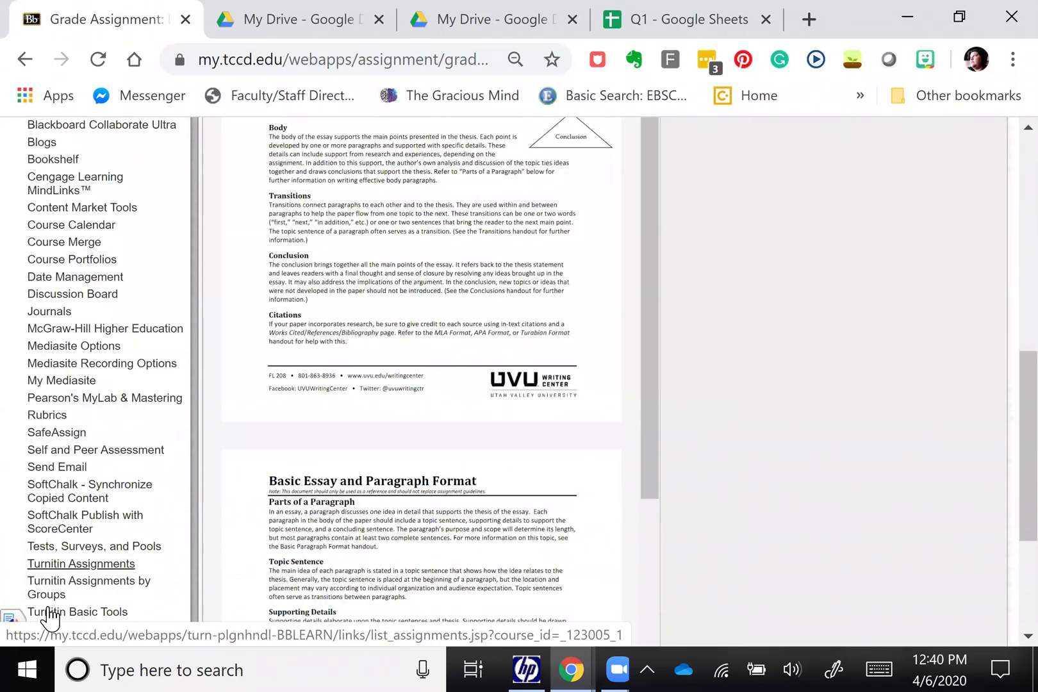
left_click(114, 549)
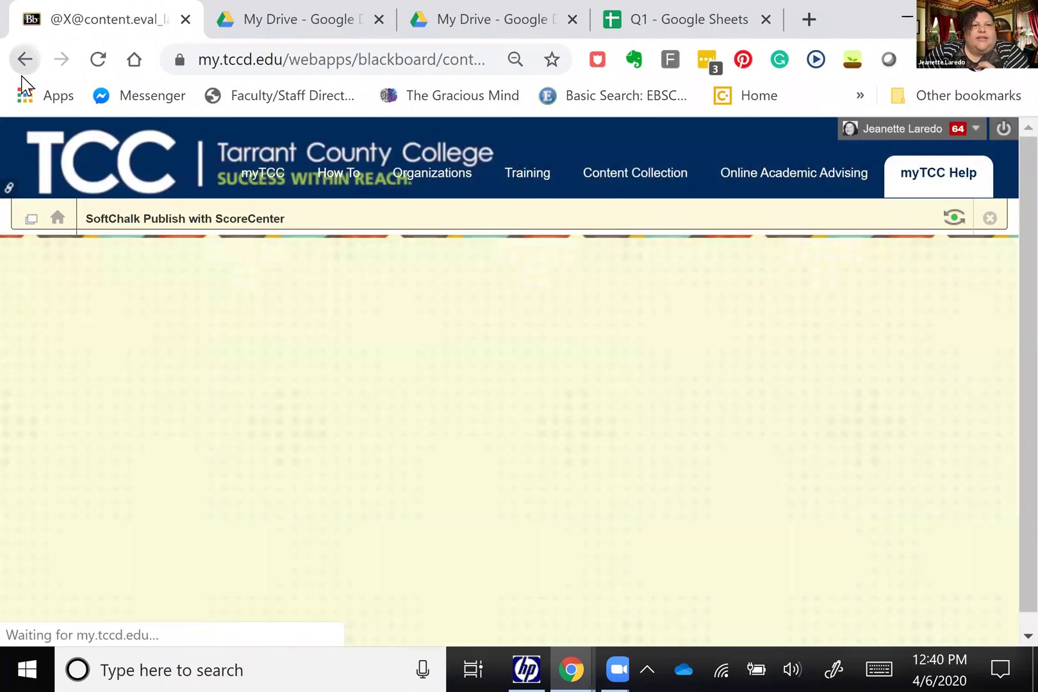
left_click(22, 74)
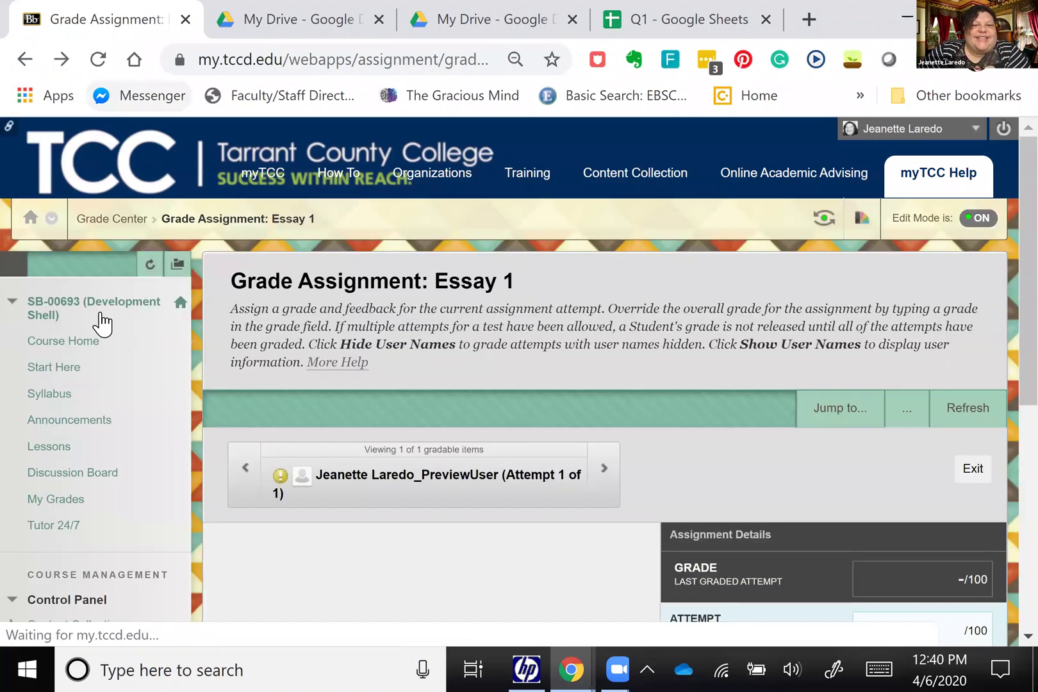
scroll(90, 301, "down", 5)
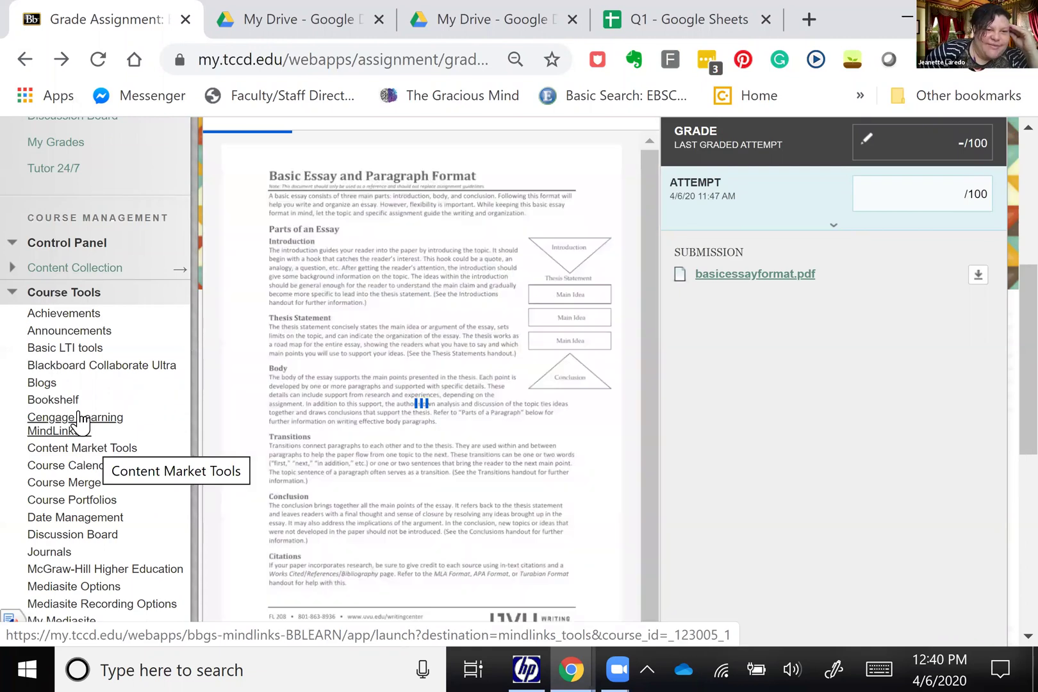
scroll(85, 451, "down", 3)
scroll(48, 576, "down", 3)
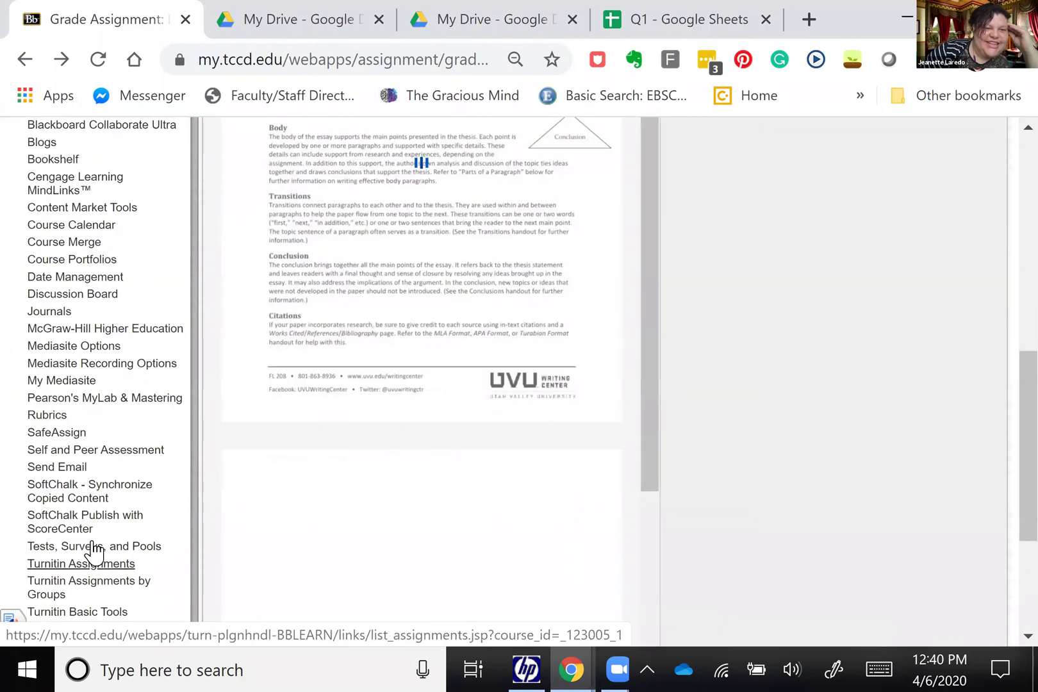
left_click(101, 552)
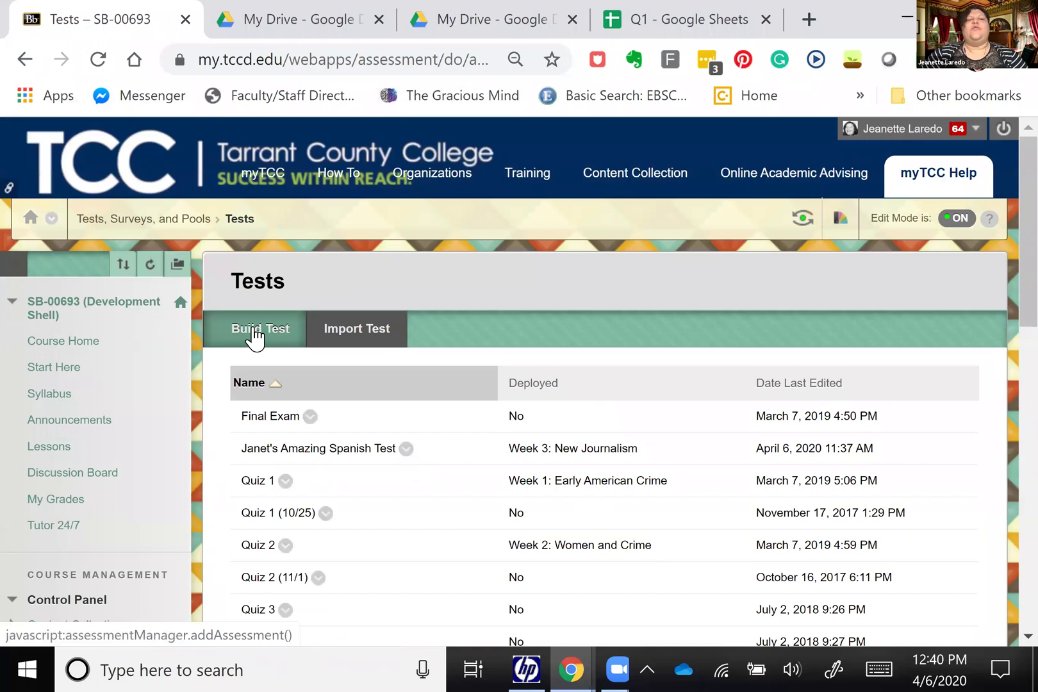
Build a new test titled 'Monica's Test' and submit it
left_click(255, 330)
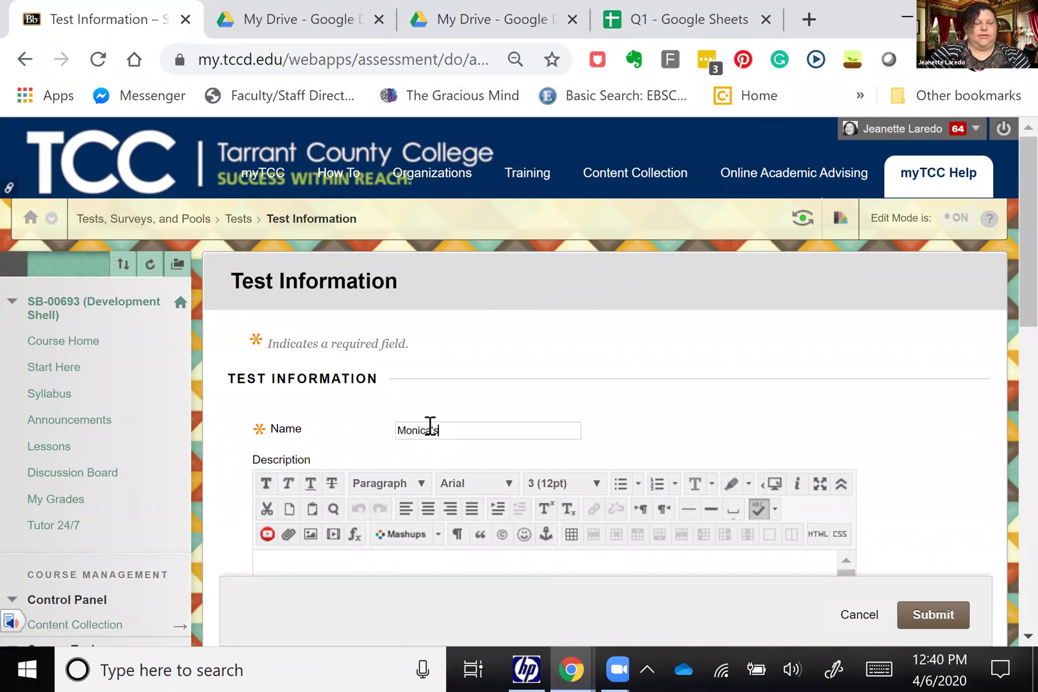
type("Monica's Test")
scroll(431, 389, "down", 8)
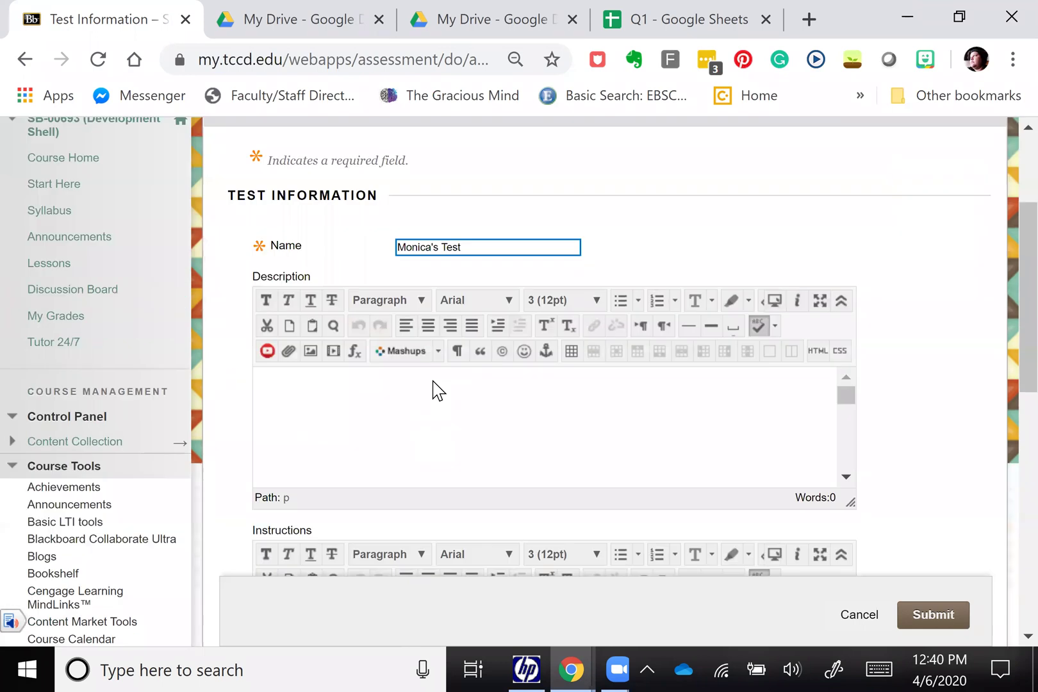
scroll(916, 342, "down", 2)
left_click(927, 352)
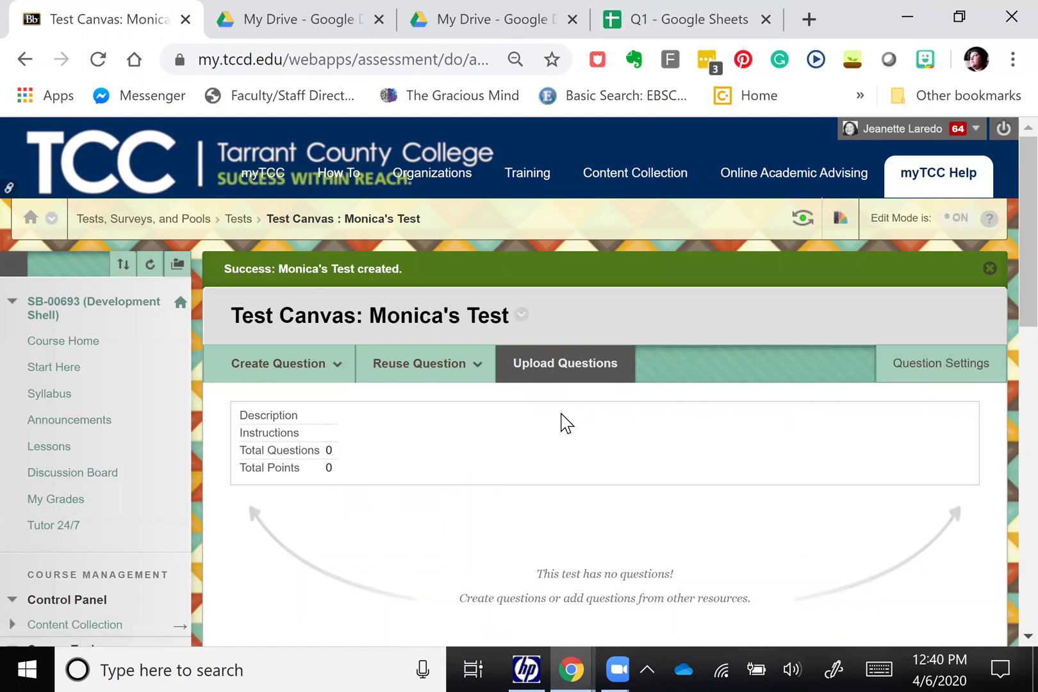
Upload Q1 (2).txt from the Desktop as test questions worth 10 points each
left_click(580, 371)
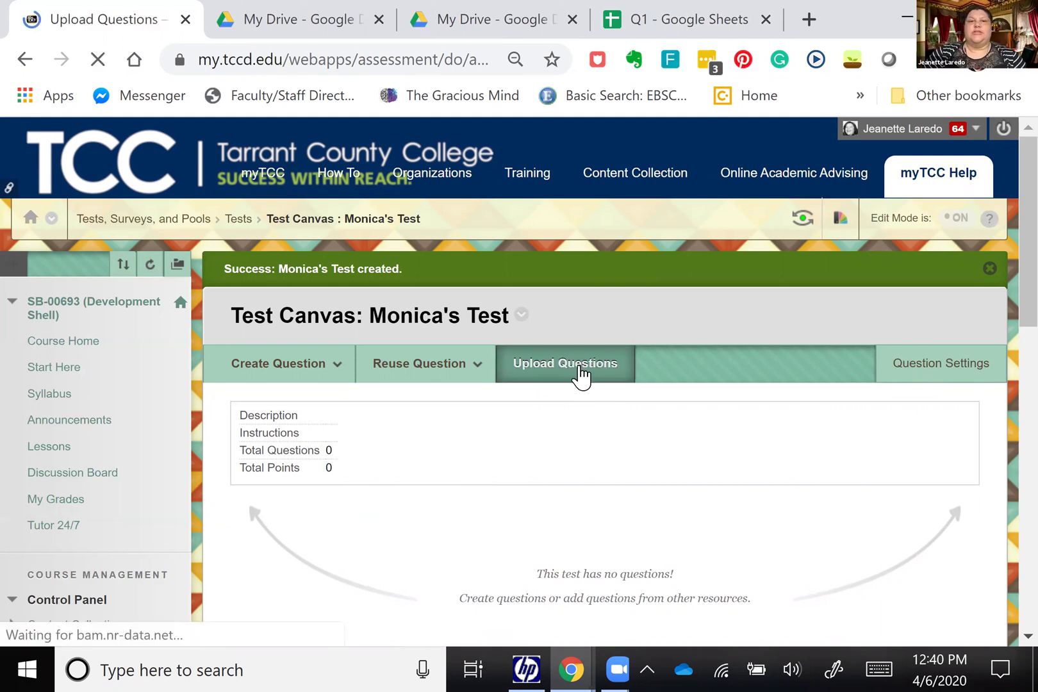
scroll(482, 426, "down", 1)
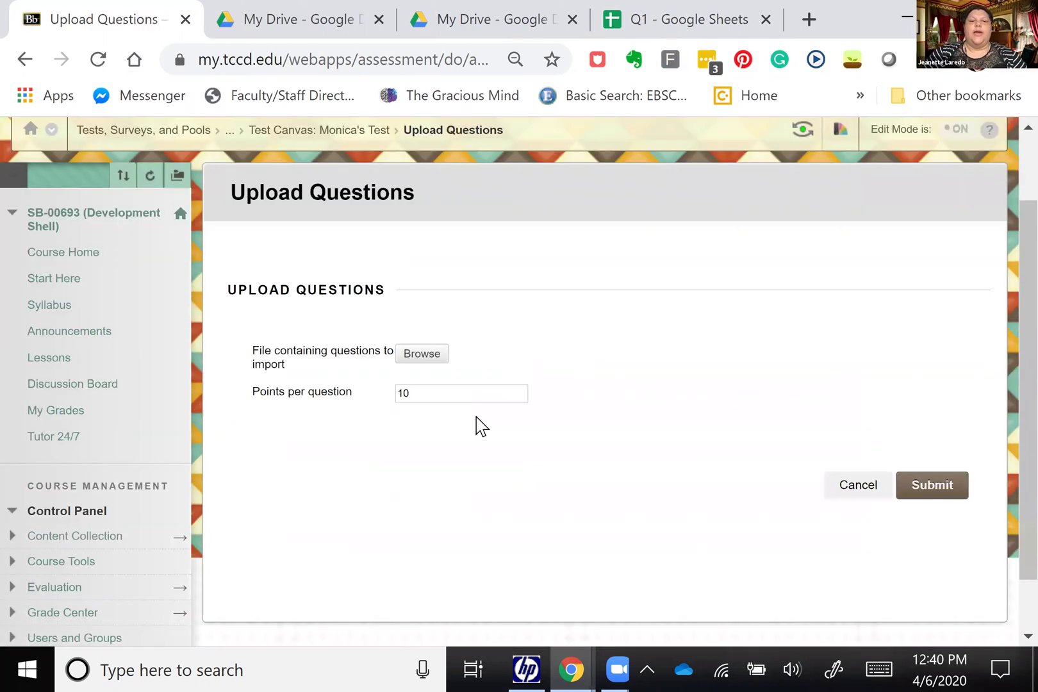
scroll(482, 426, "down", 1)
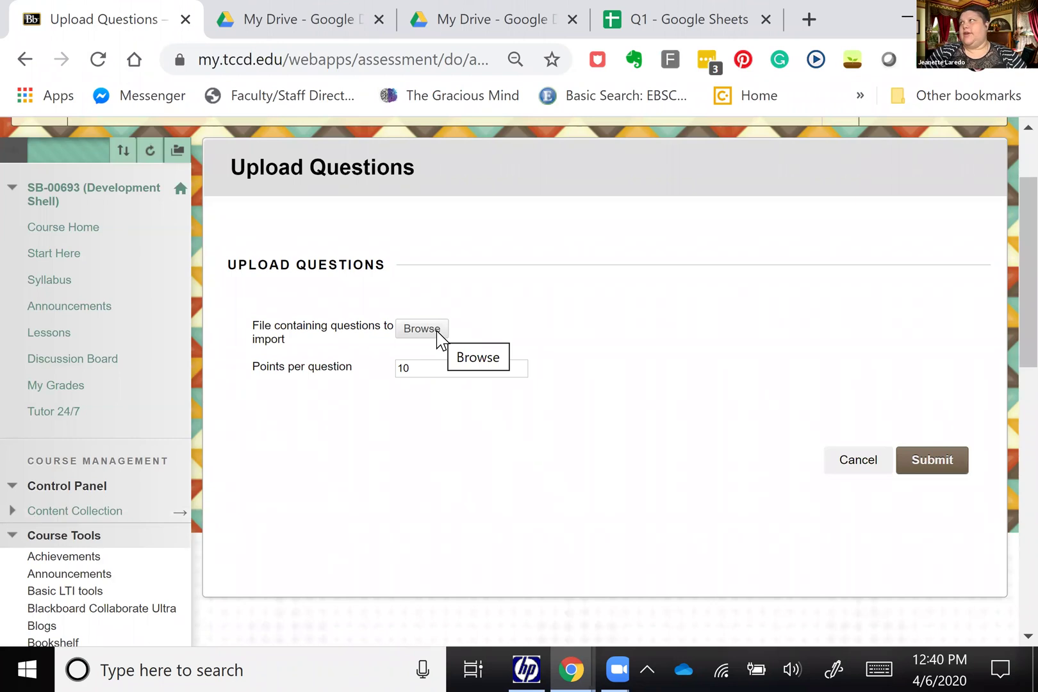
left_click(440, 338)
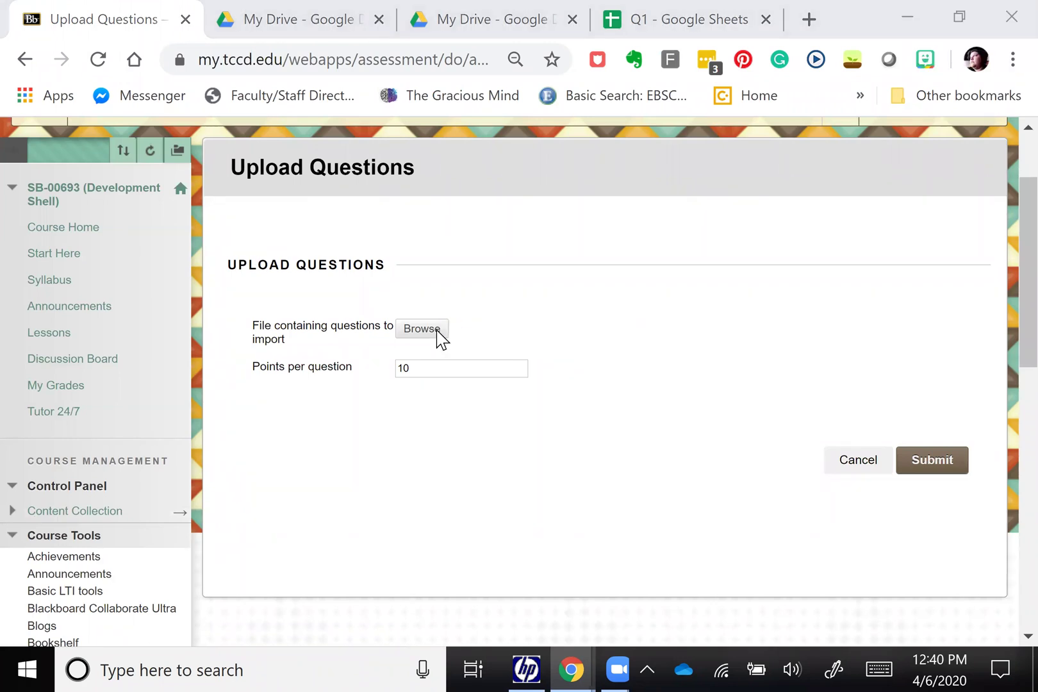
left_click(157, 299)
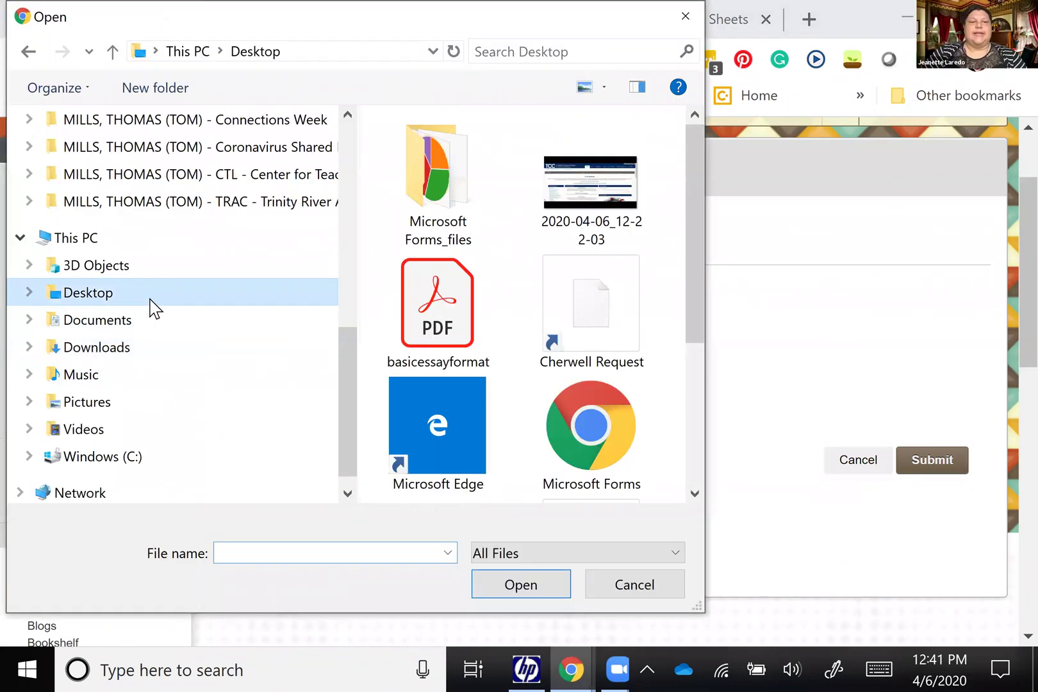
scroll(493, 381, "down", 3)
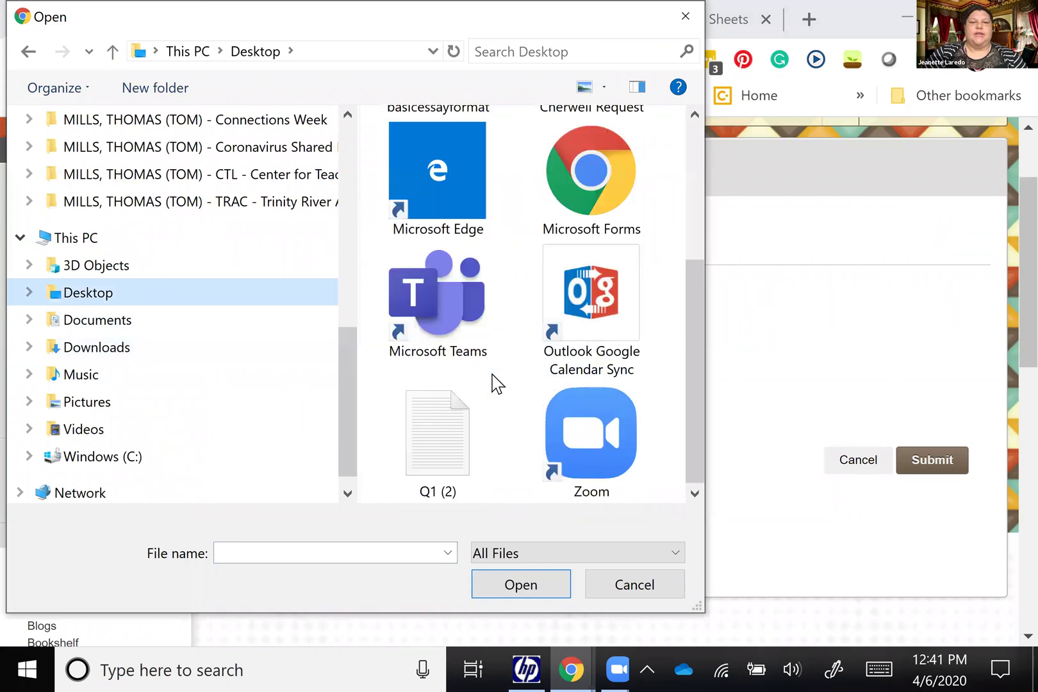
left_click(439, 458)
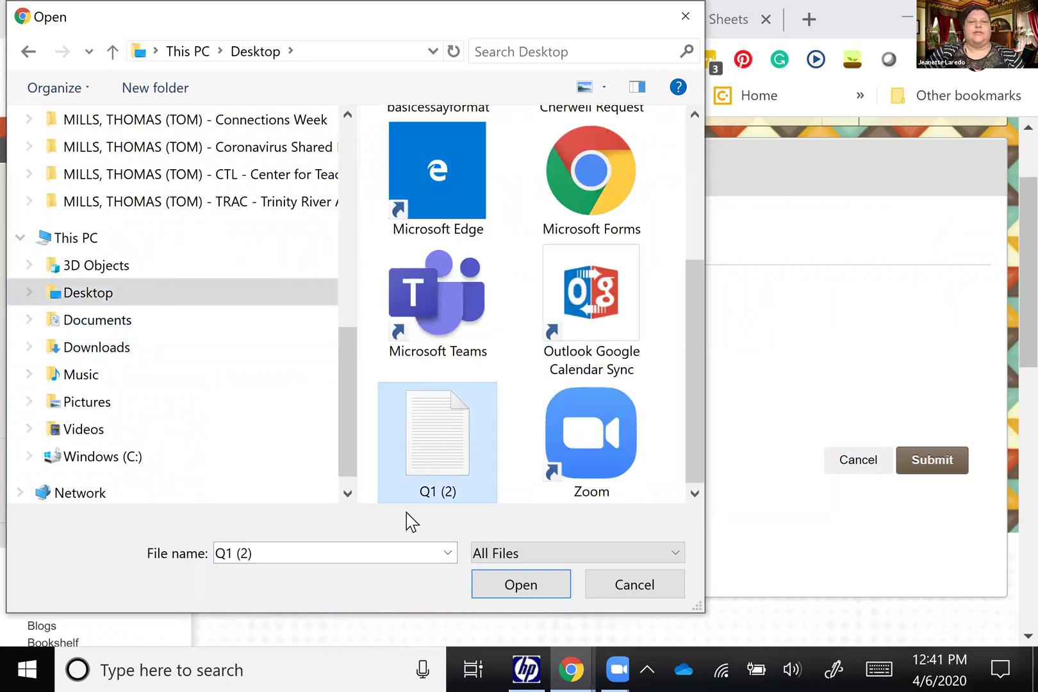
left_click(520, 598)
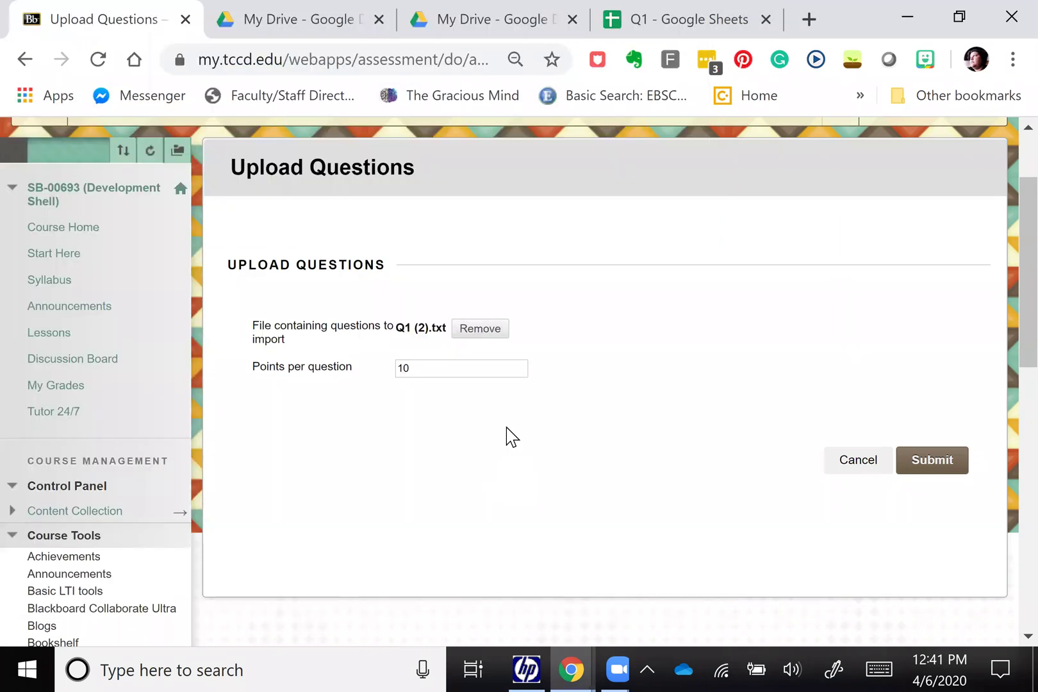
left_click_drag(452, 370, 394, 371)
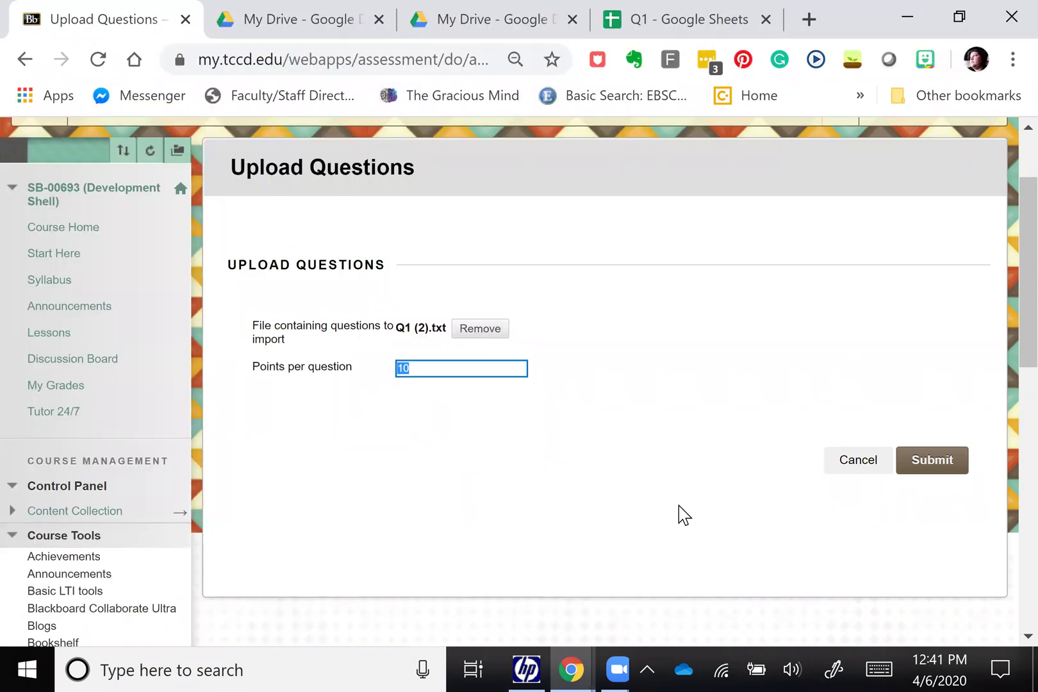
left_click(954, 467)
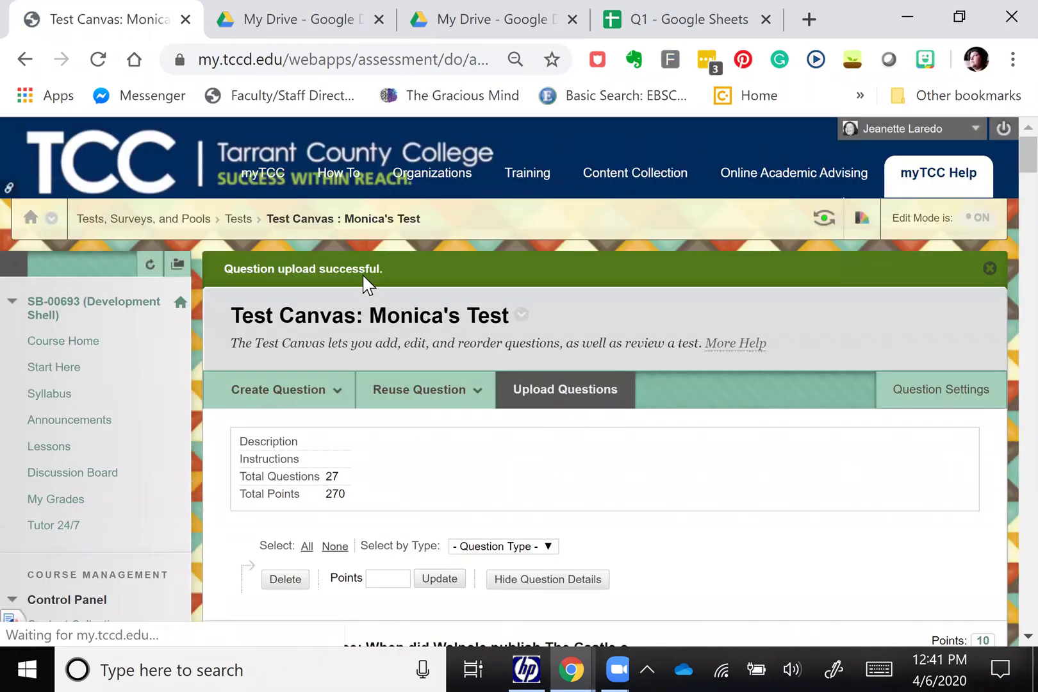
Scroll through the imported multiple-choice questions, checking each is 10 points with answers marked
left_click(452, 385)
scroll(500, 410, "down", 8)
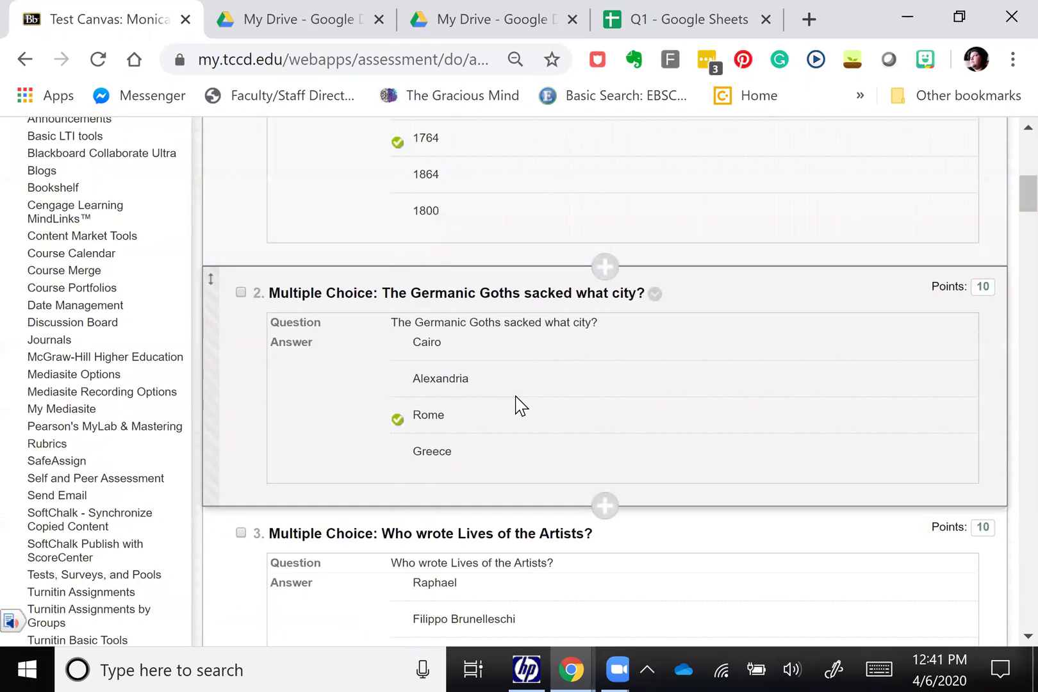
scroll(517, 405, "down", 15)
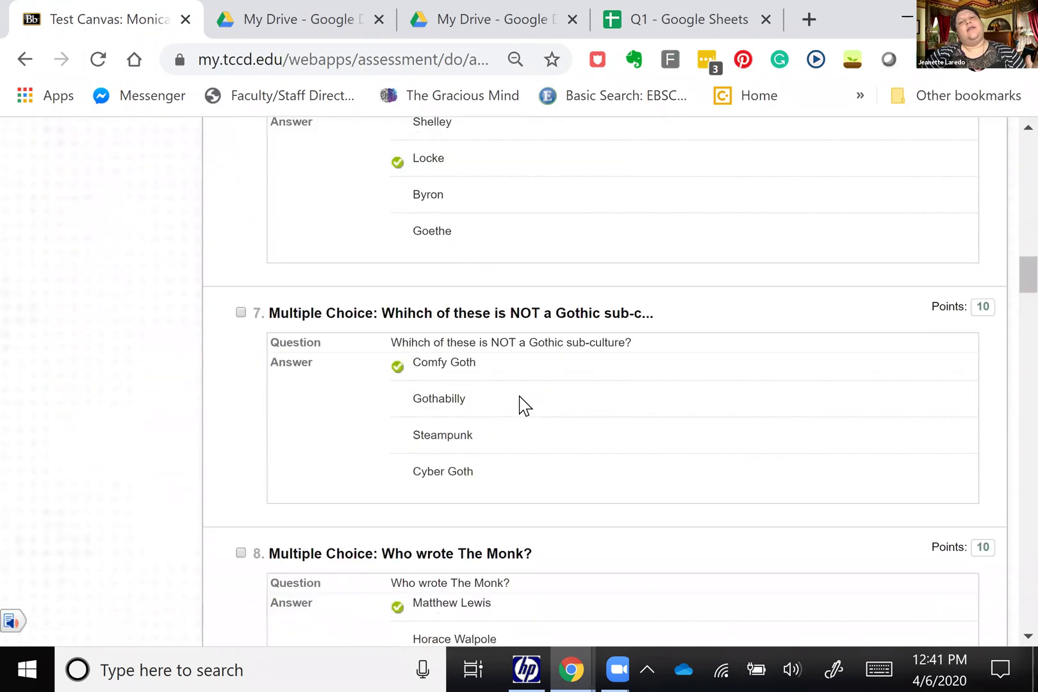
scroll(524, 405, "down", 16)
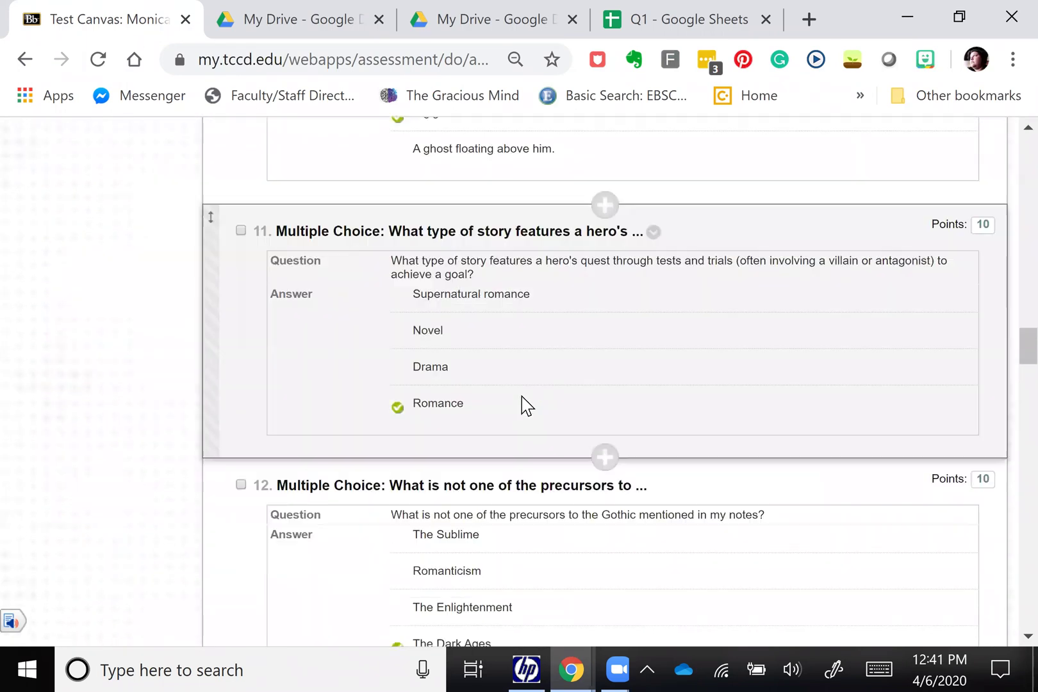
scroll(524, 405, "down", 15)
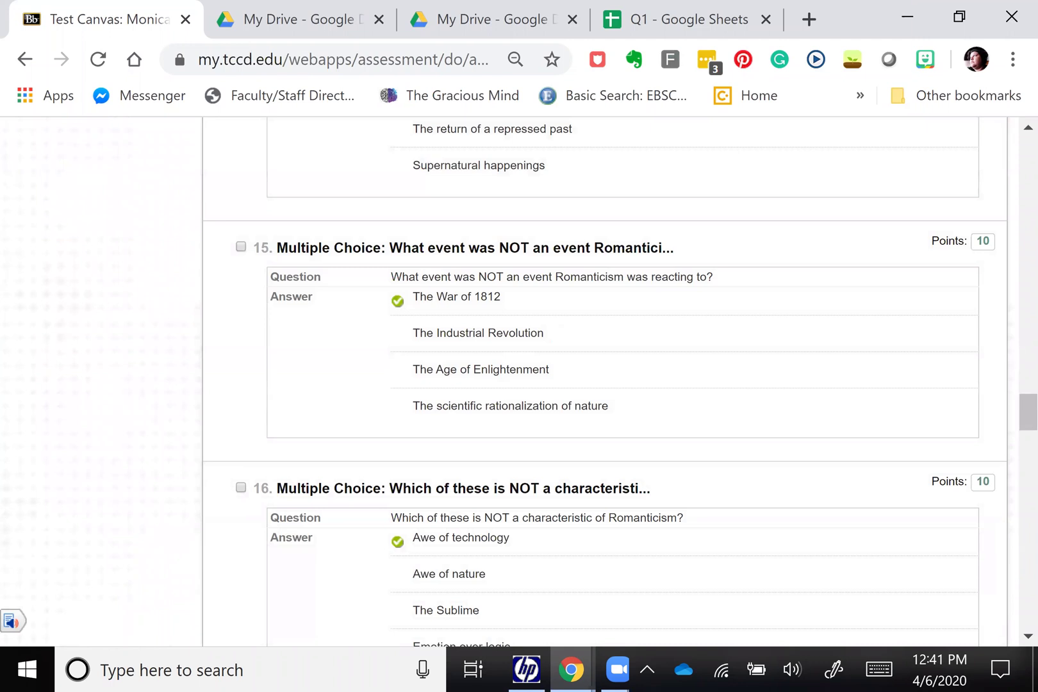